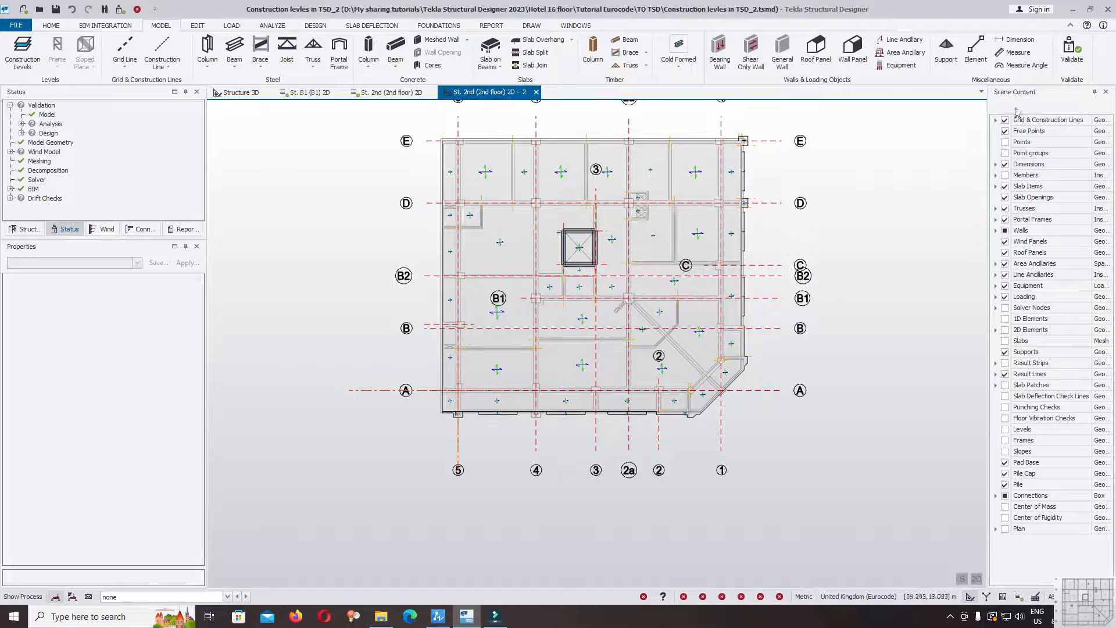
Validate the model and start adding a slab opening with the opening type Rectangular
left_click(1071, 49)
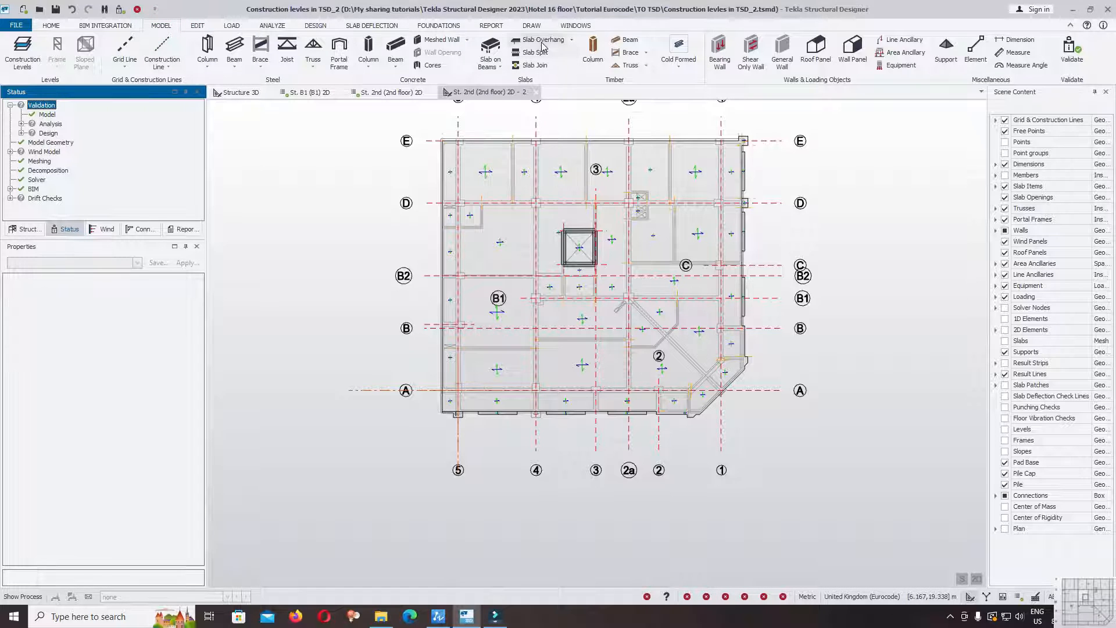
left_click(572, 41)
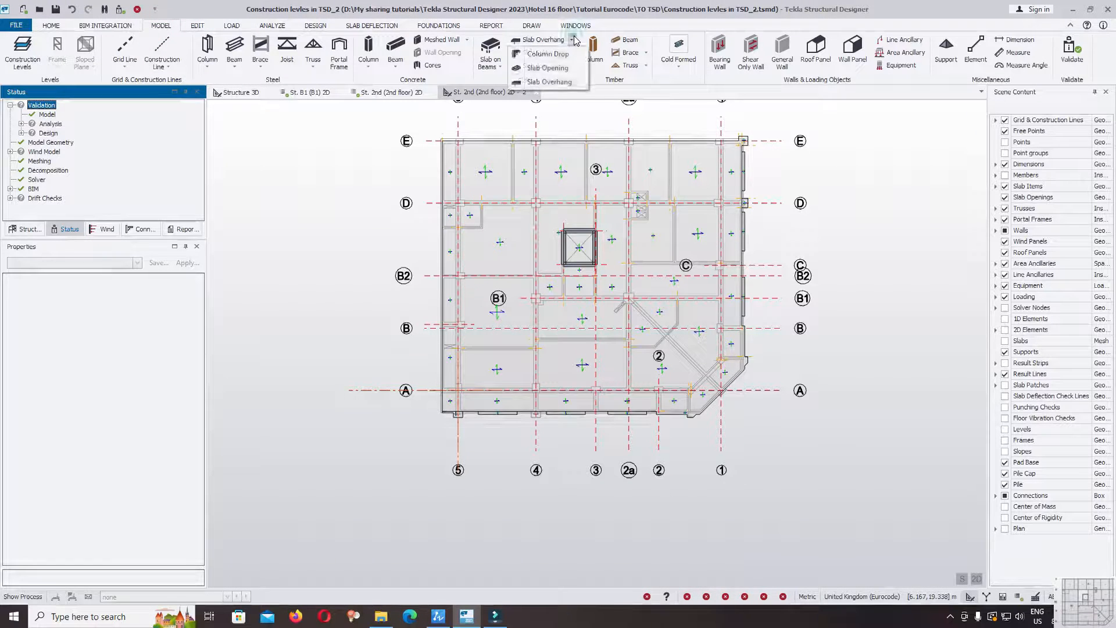
left_click(547, 68)
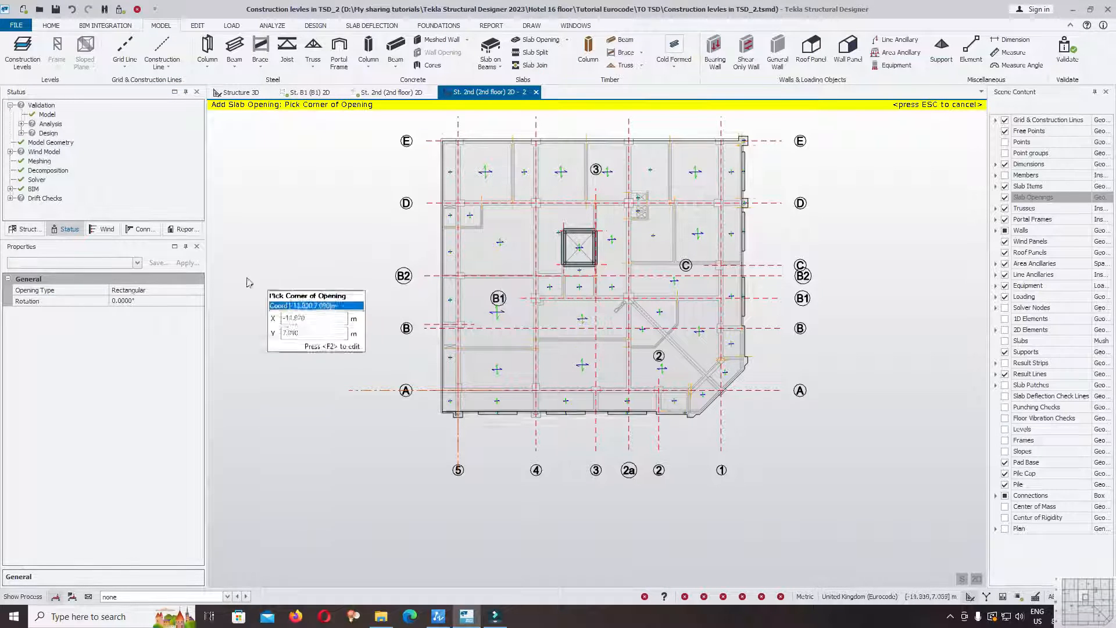
left_click(181, 290)
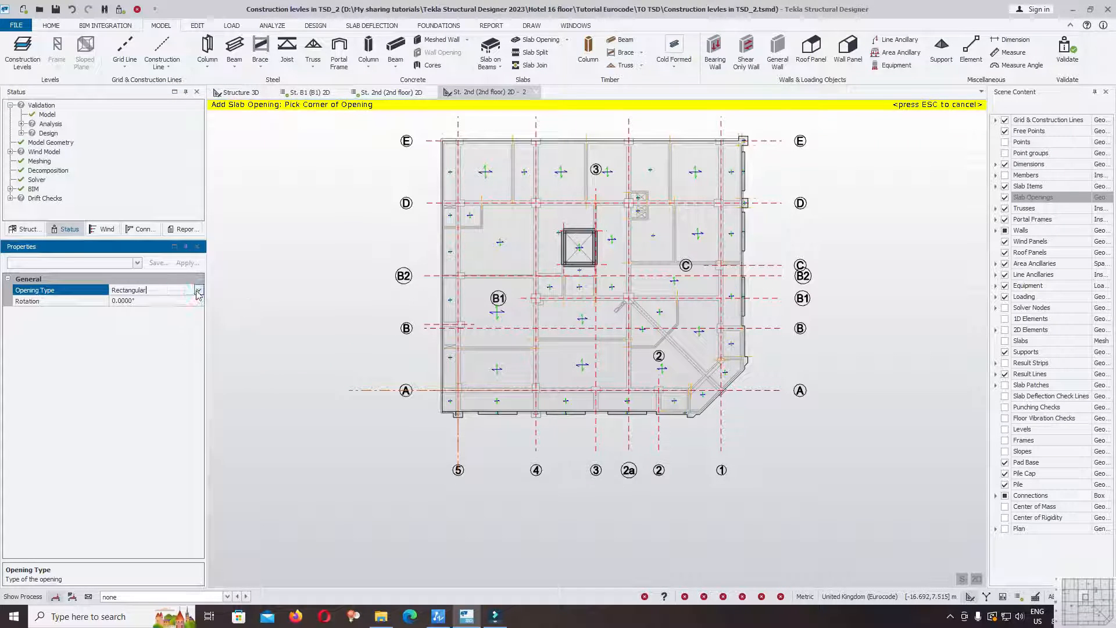
left_click(198, 290)
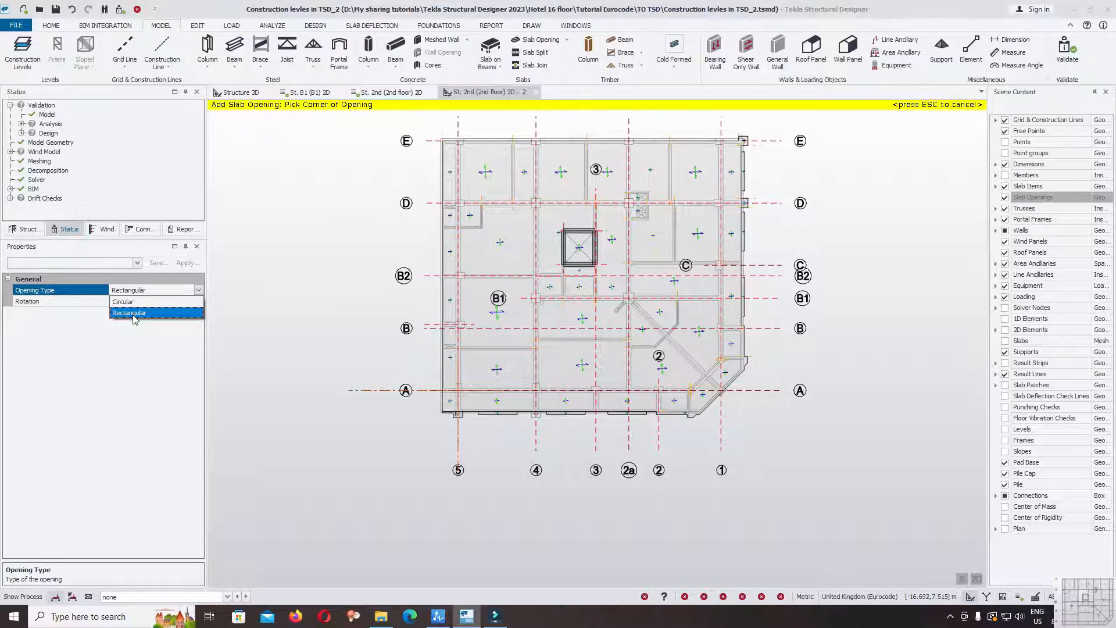
left_click(117, 352)
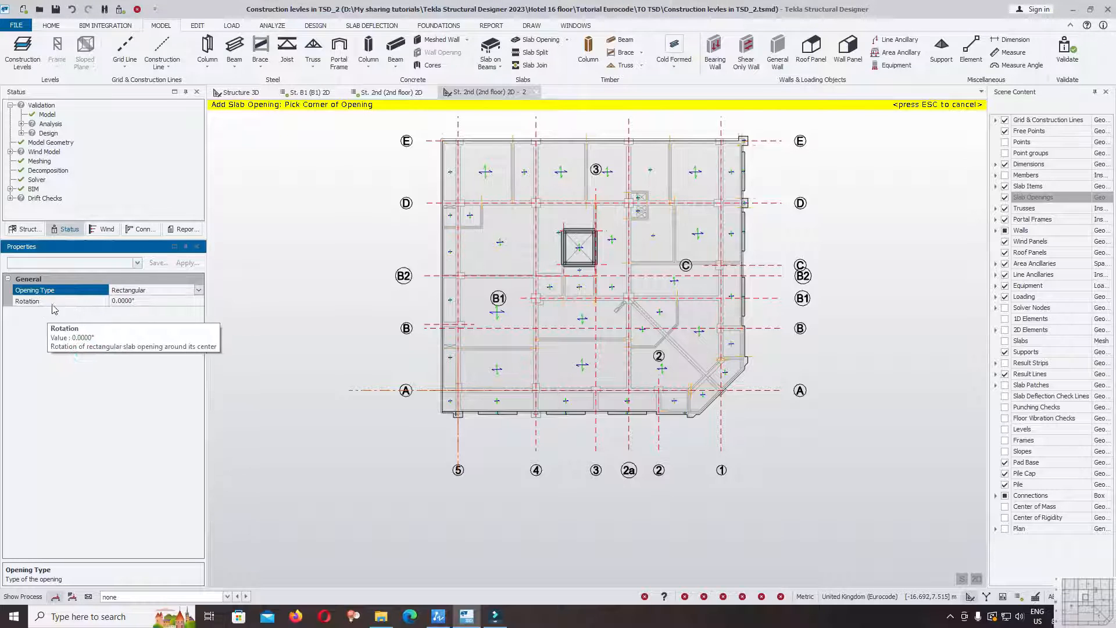
left_click(142, 301)
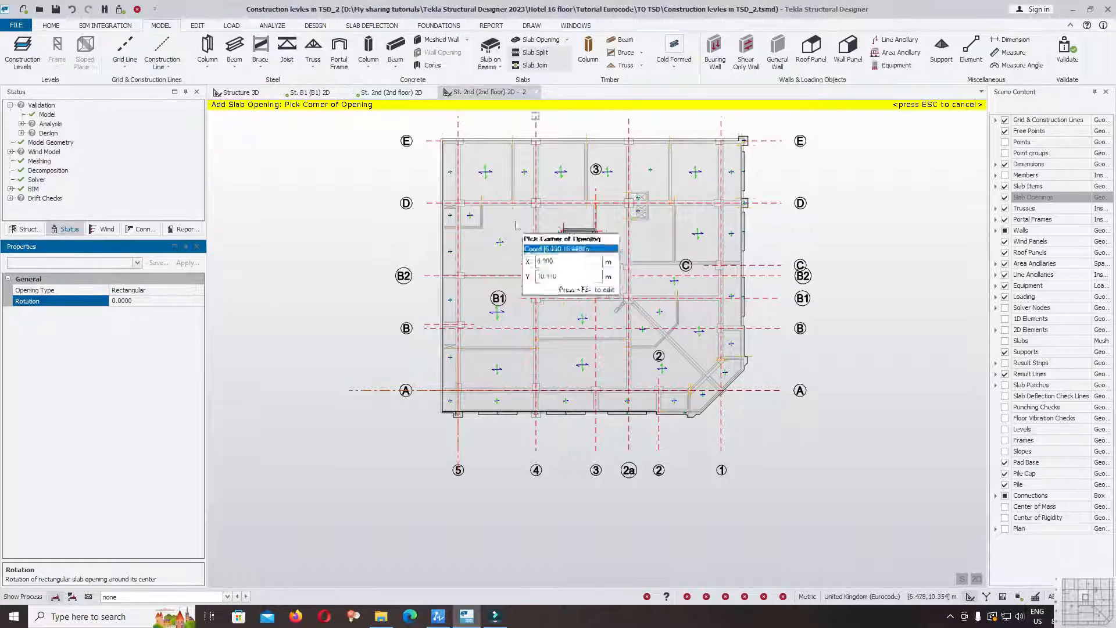
Add the narrow rectangular slab opening over its outline beside the column at grid D/5, ending at corner (-0.150, 12.150) m
scroll(469, 236, "up", 8)
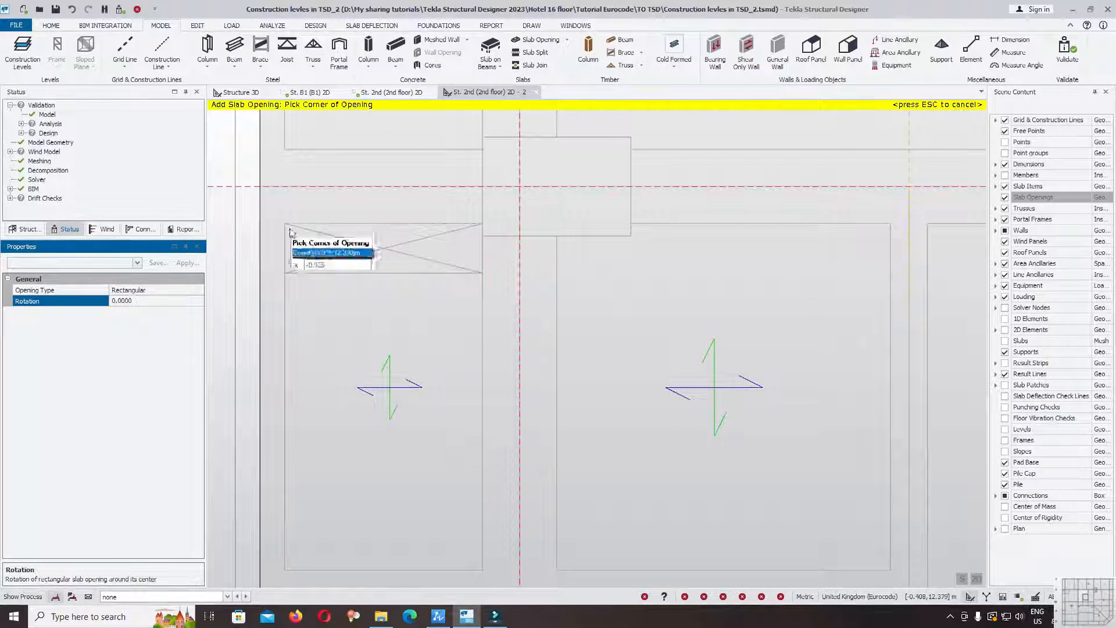
left_click(284, 224)
left_click(482, 273)
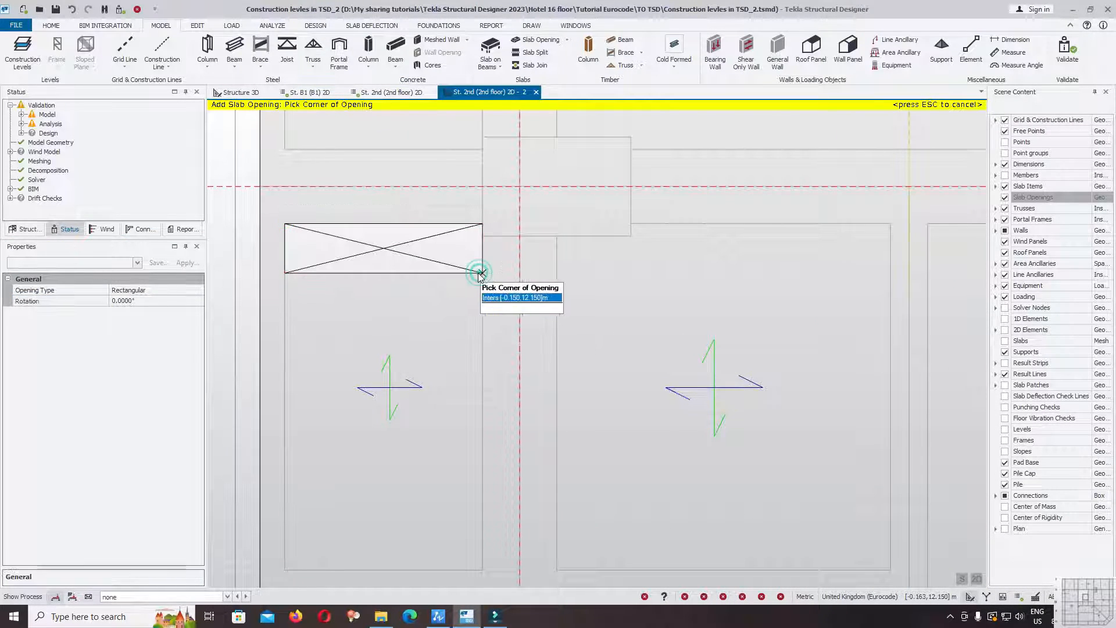
scroll(482, 273, "down", 4)
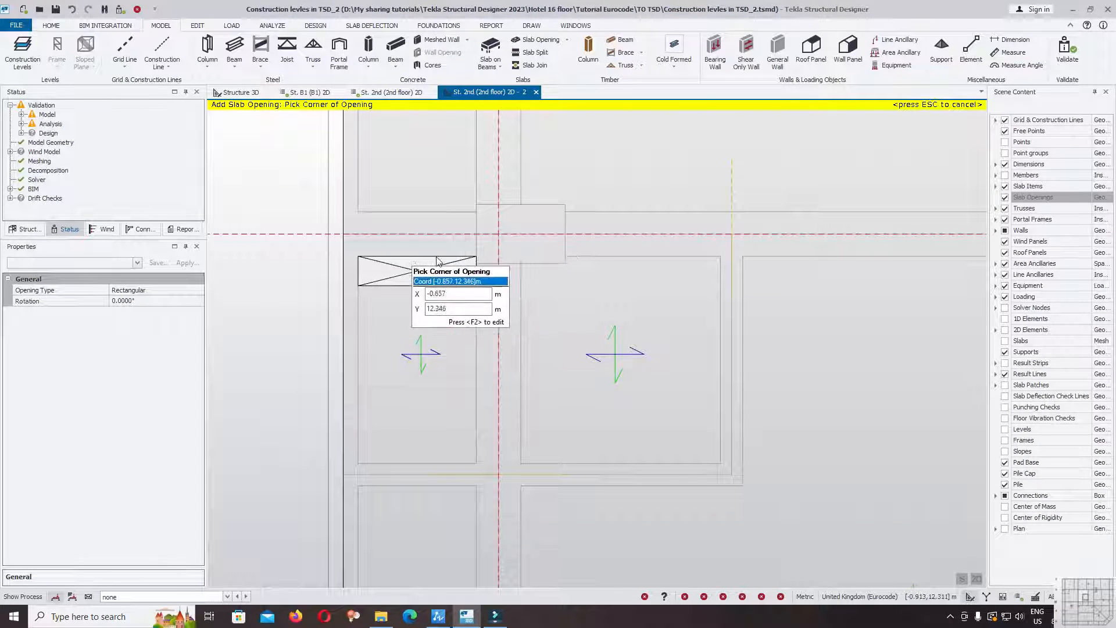
scroll(469, 248, "up", 3)
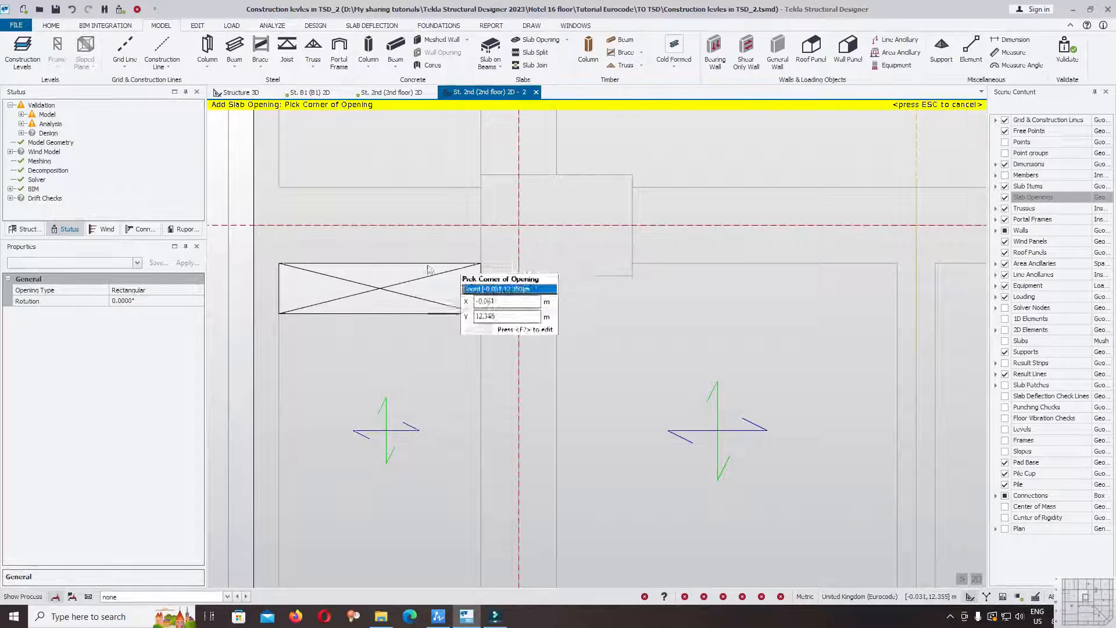
scroll(390, 245, "down", 1)
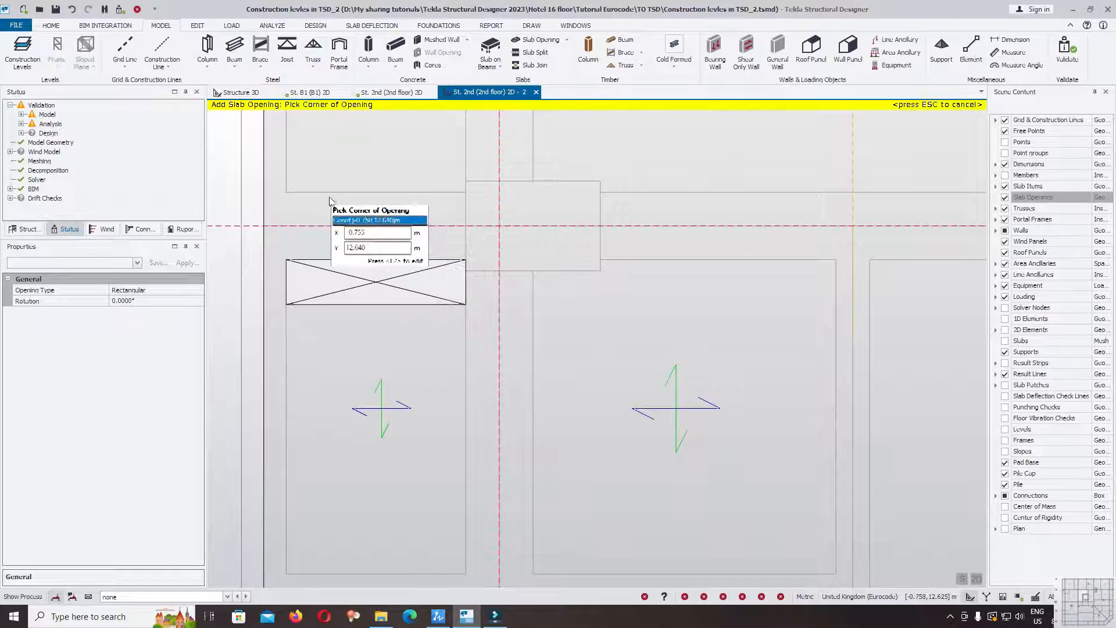
scroll(495, 284, "down", 1)
scroll(488, 261, "up", 2)
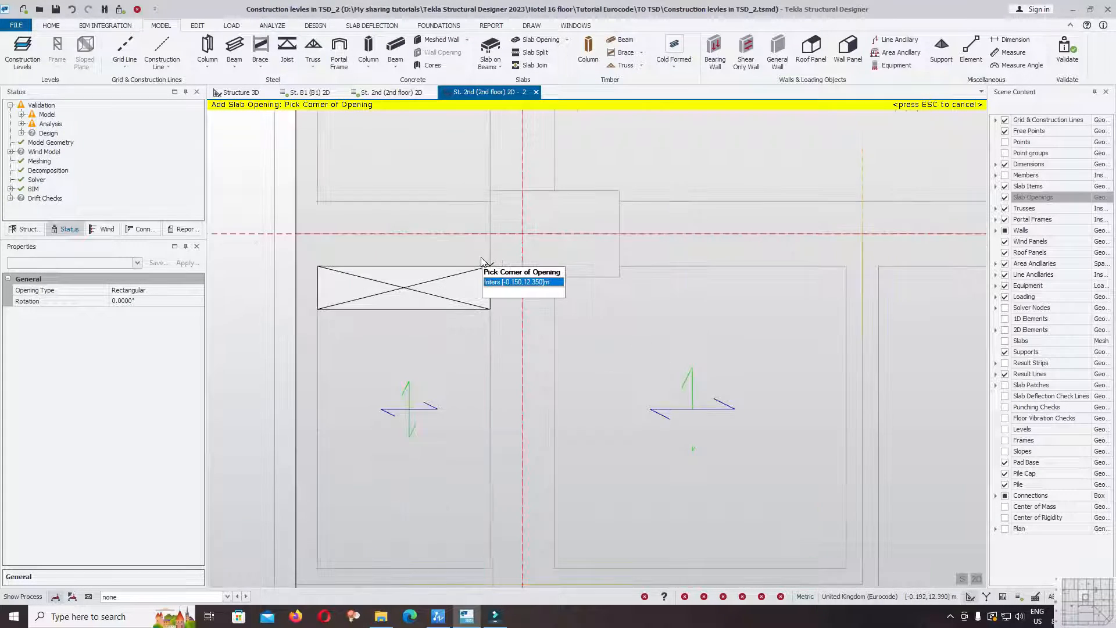
Add a rectangular slab opening beside the column at grid B1/4, from corner (5.700, 5.700) to (5.350, 5.850) m
scroll(465, 189, "down", 5)
middle_click_drag(695, 360, 706, 211)
middle_click_drag(761, 345, 644, 241)
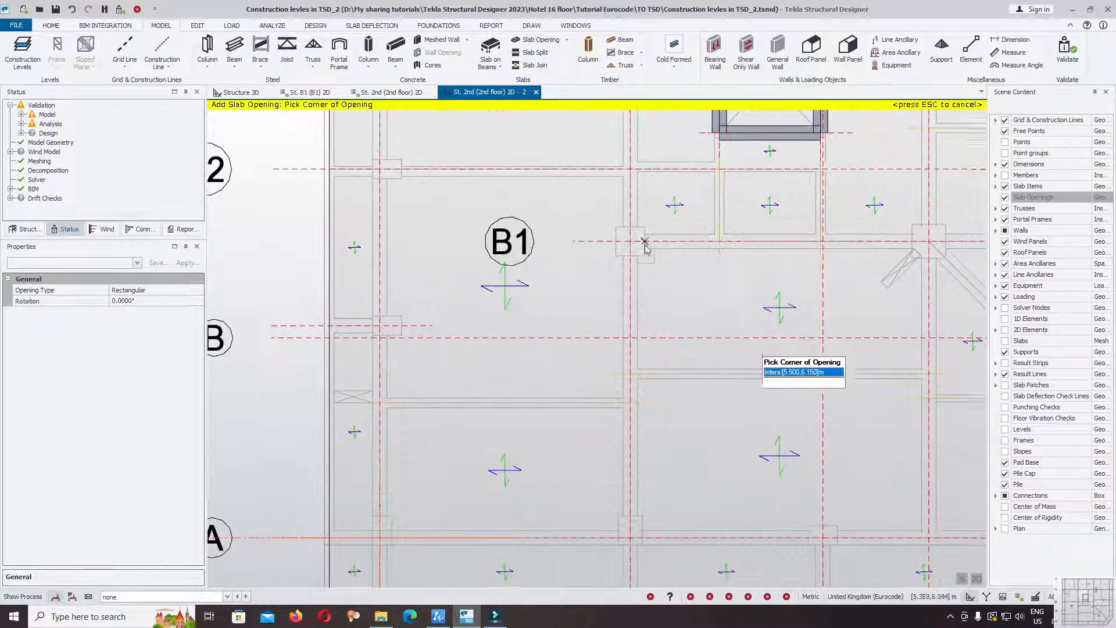
scroll(657, 274, "up", 5)
scroll(645, 243, "up", 4)
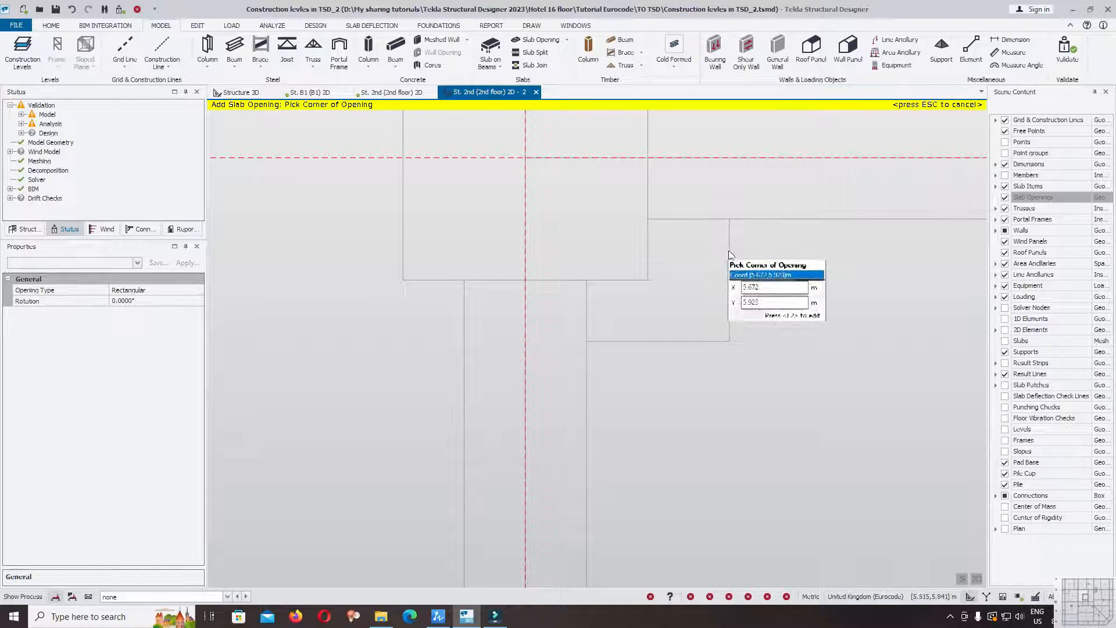
scroll(684, 319, "down", 6)
scroll(688, 295, "up", 7)
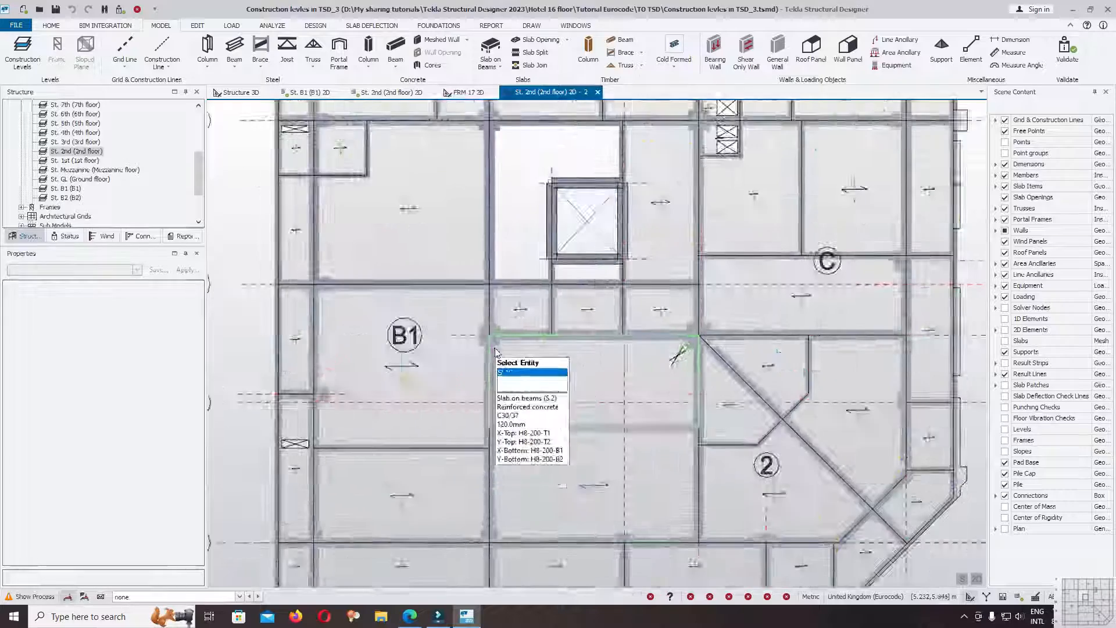
scroll(495, 352, "up", 10)
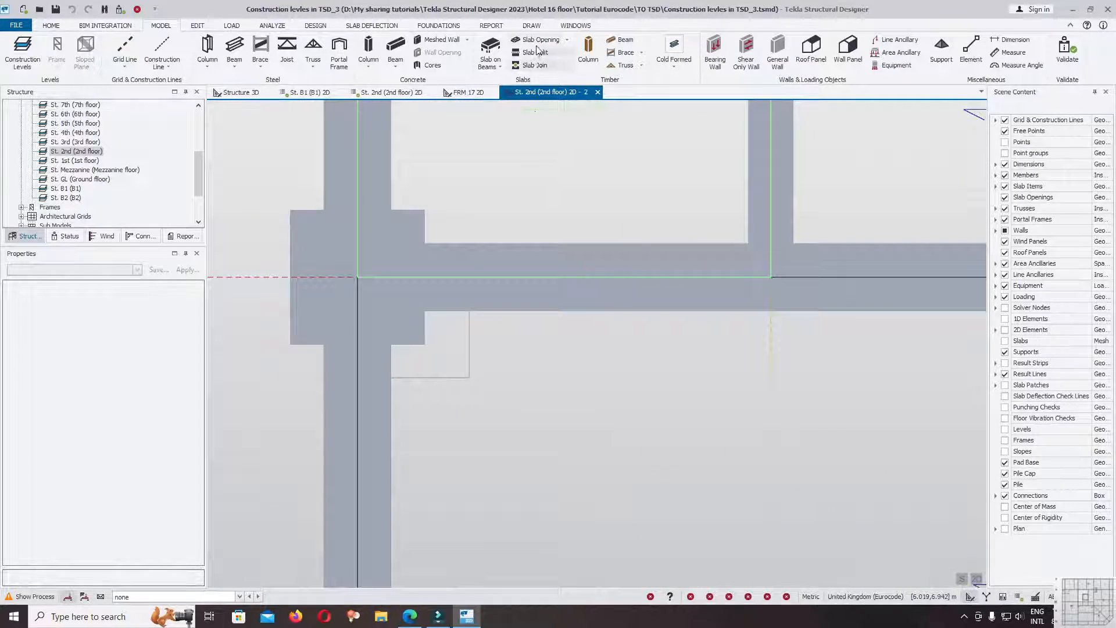
left_click(542, 40)
scroll(474, 375, "up", 3)
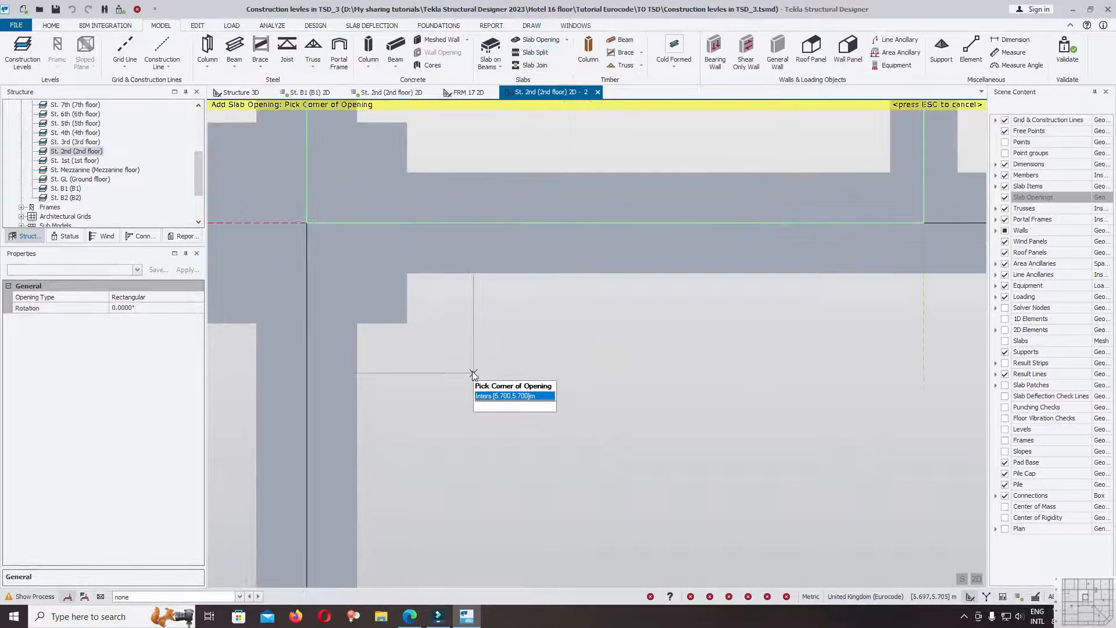
left_click(473, 373)
scroll(372, 343, "up", 3)
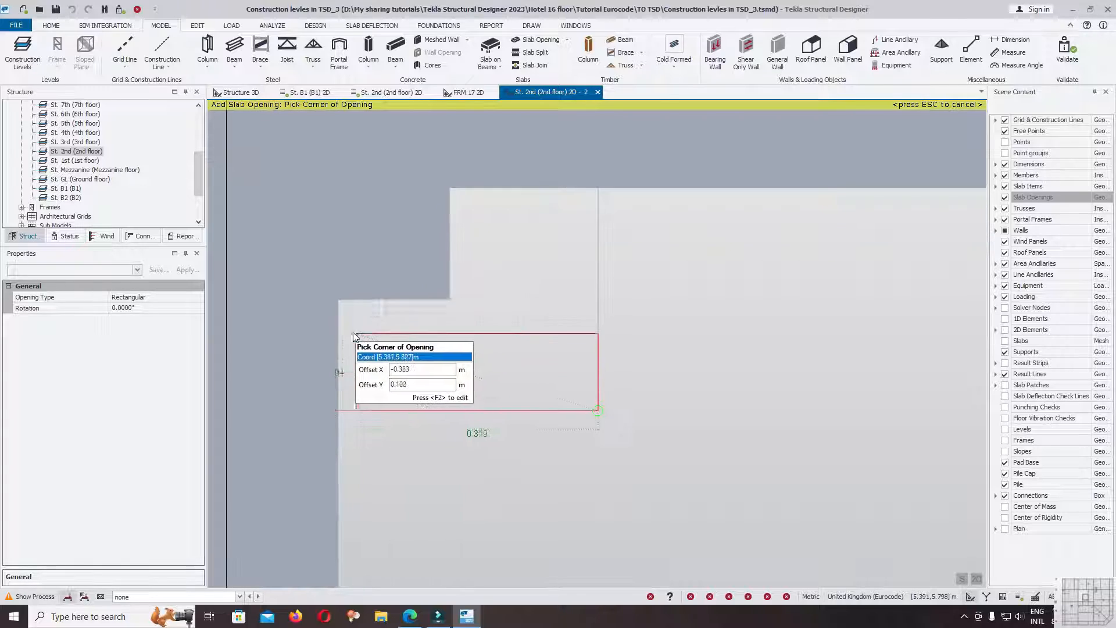
scroll(357, 337, "up", 5)
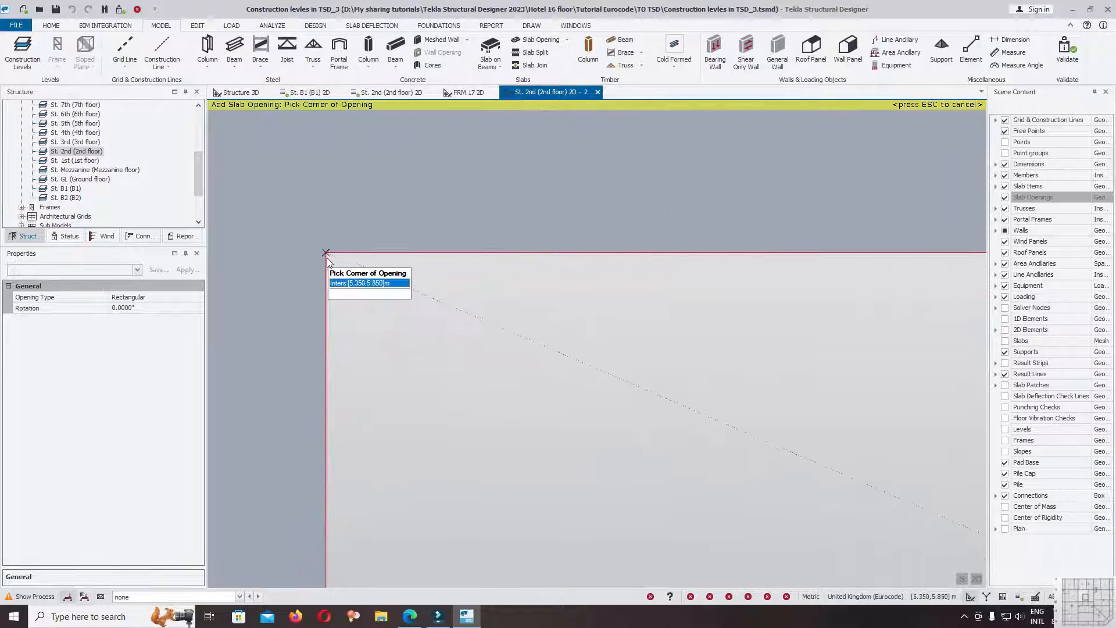
scroll(322, 321, "down", 3)
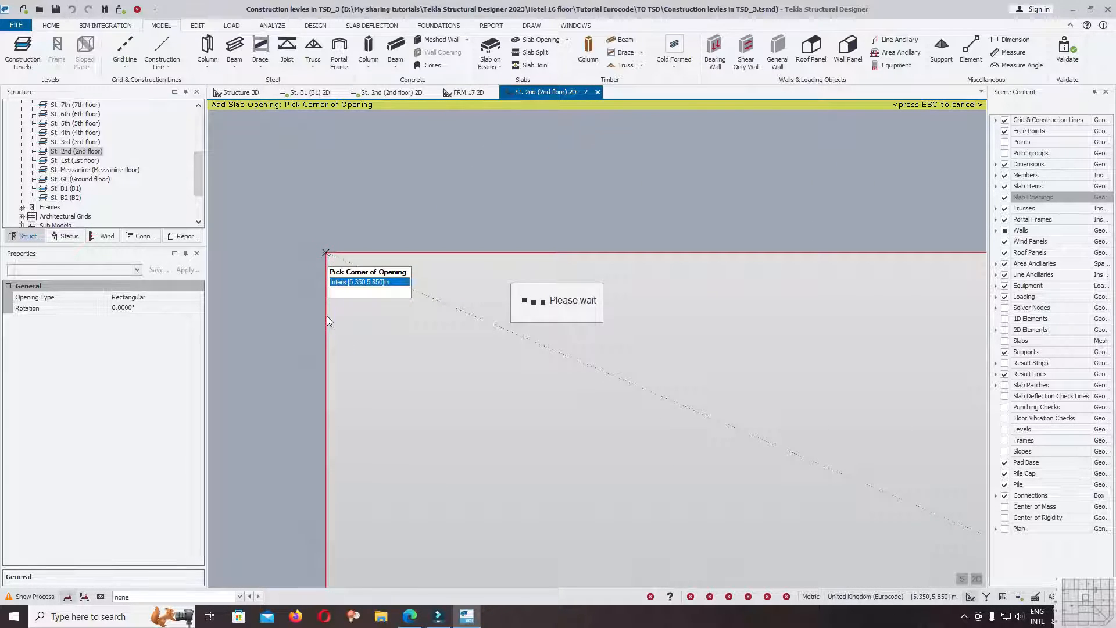
Add a second rectangular opening directly above it at the B1/4 column, with offsets 0.200 m in X and -0.150 m in Y
scroll(355, 323, "down", 3)
scroll(486, 319, "up", 1)
left_click(512, 243)
scroll(681, 389, "up", 5)
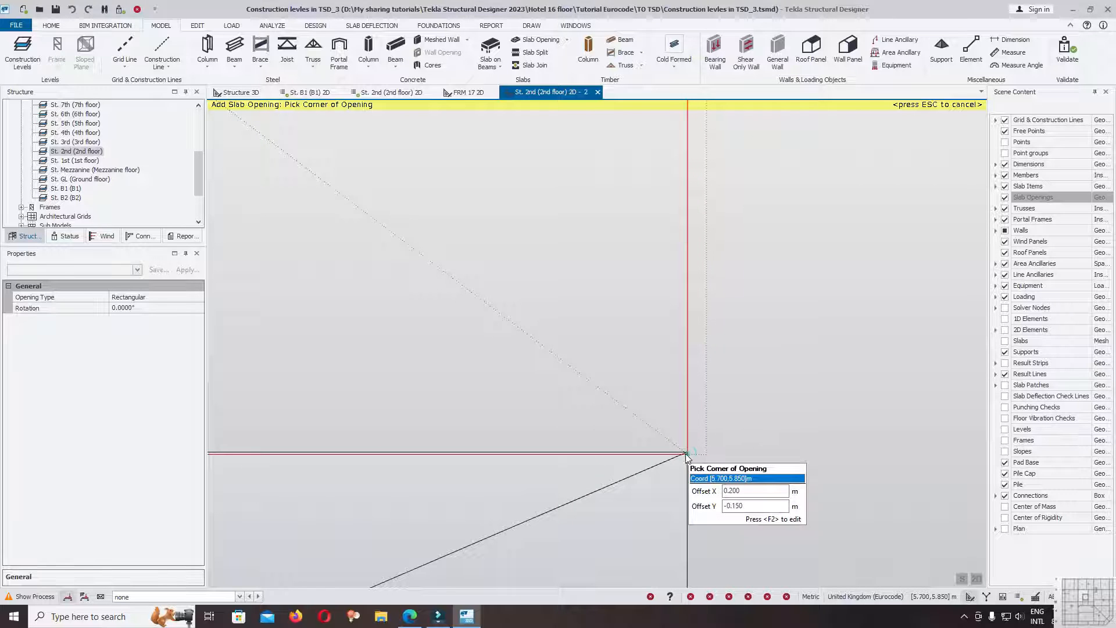
scroll(639, 366, "down", 5)
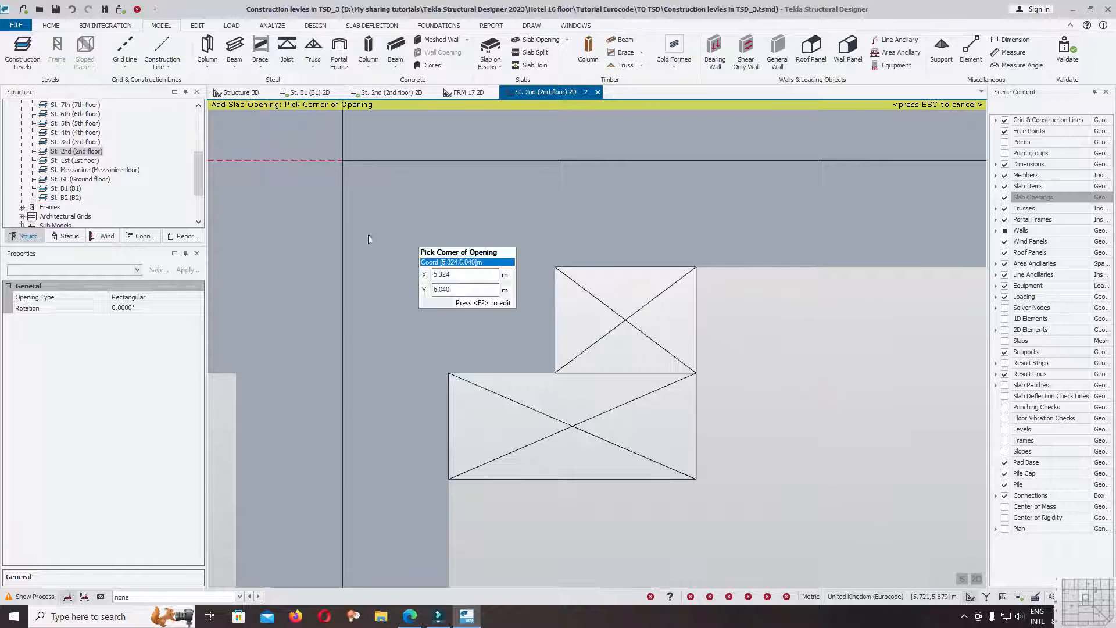
Validate the model with the two adjoining slab openings at the B1/4 column in place
scroll(203, 174, "up", 4)
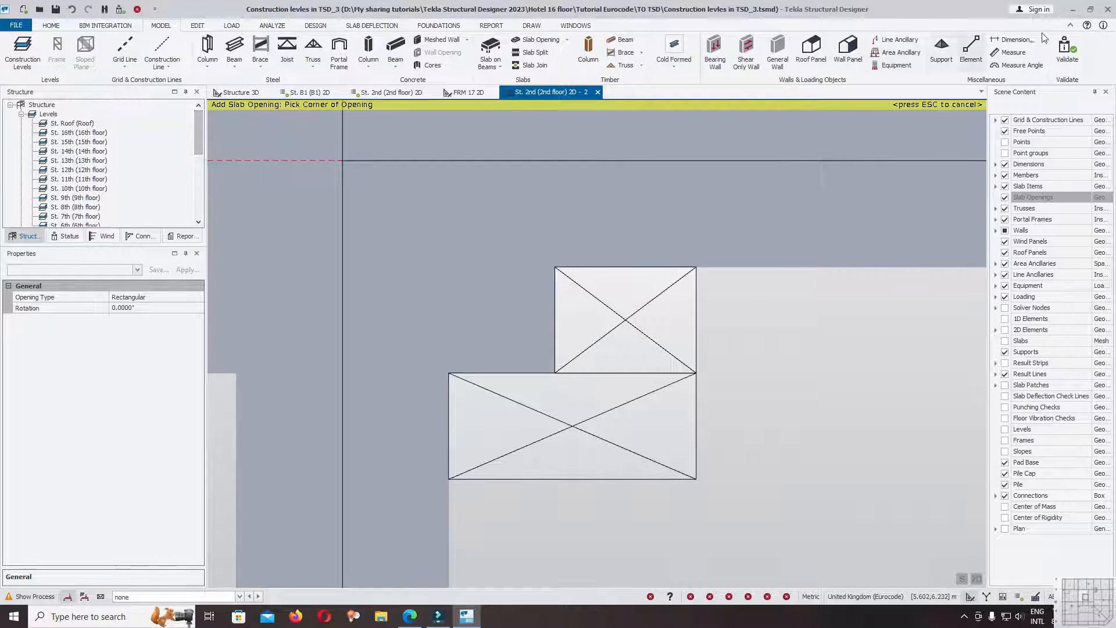
left_click(1066, 51)
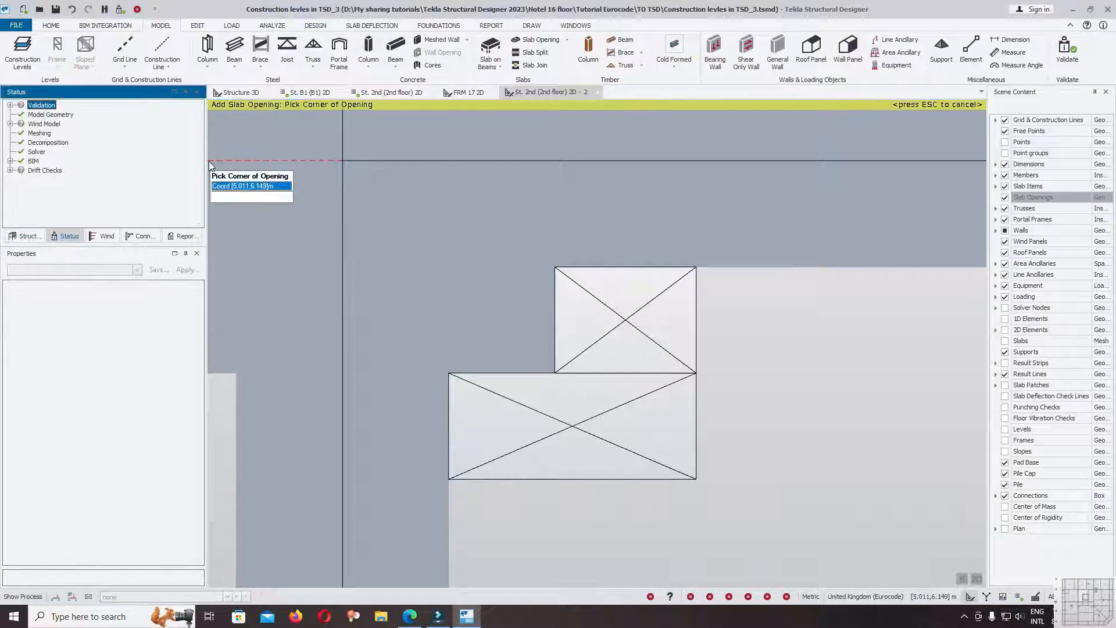
scroll(638, 388, "down", 5)
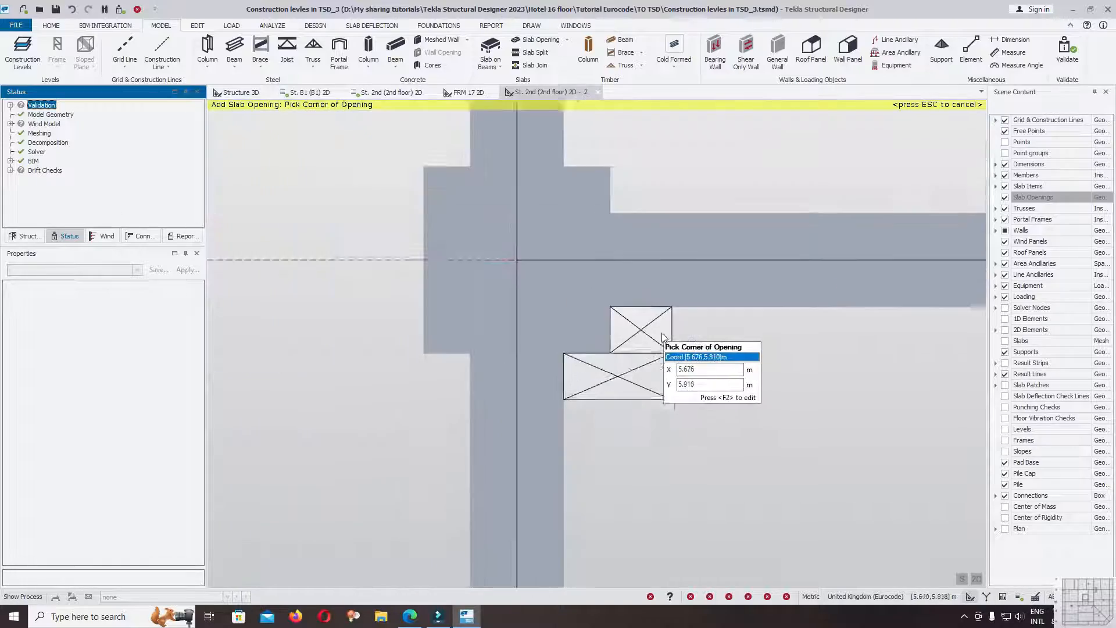
scroll(638, 389, "down", 5)
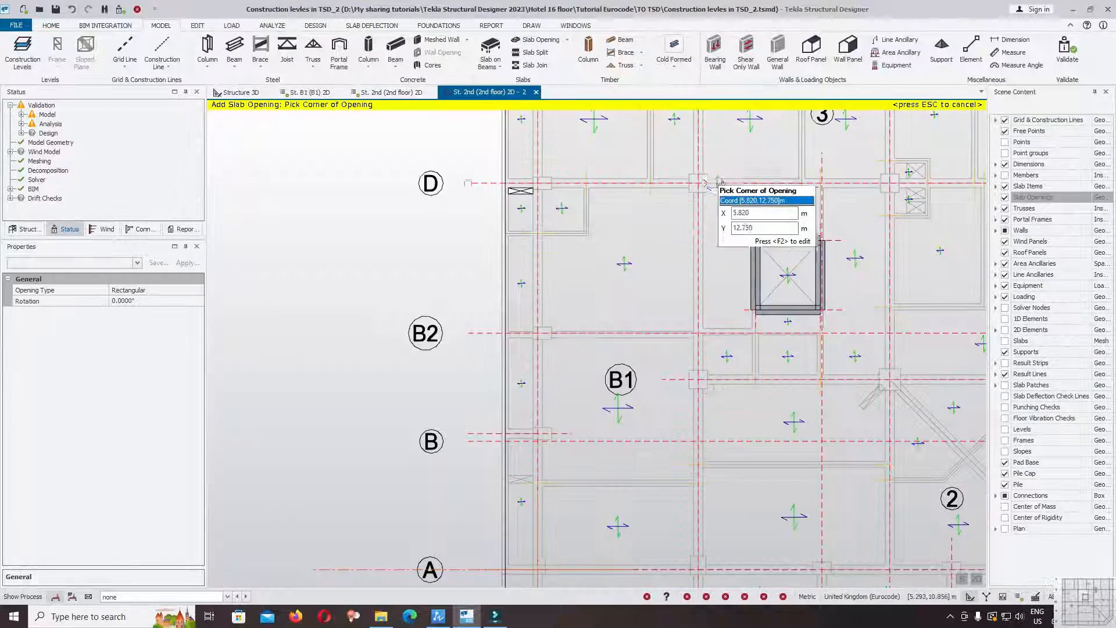
Add three rectangular openings over the outlines beside column D/2a: one 0.600 by 0.500 m above grid line D and two below it
scroll(785, 220, "up", 5)
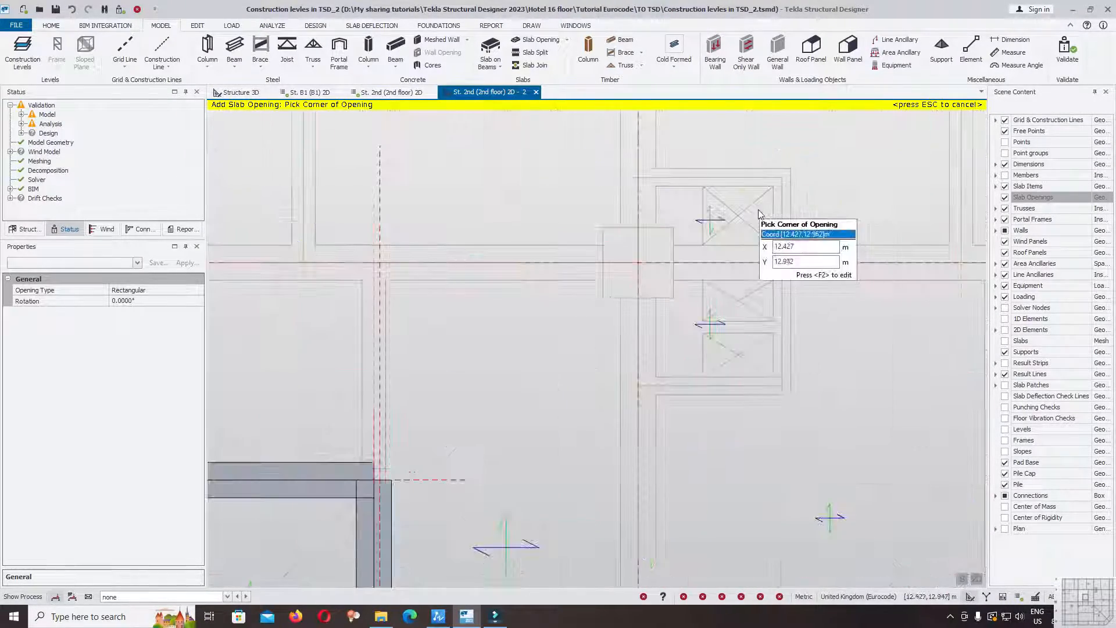
left_click(675, 175)
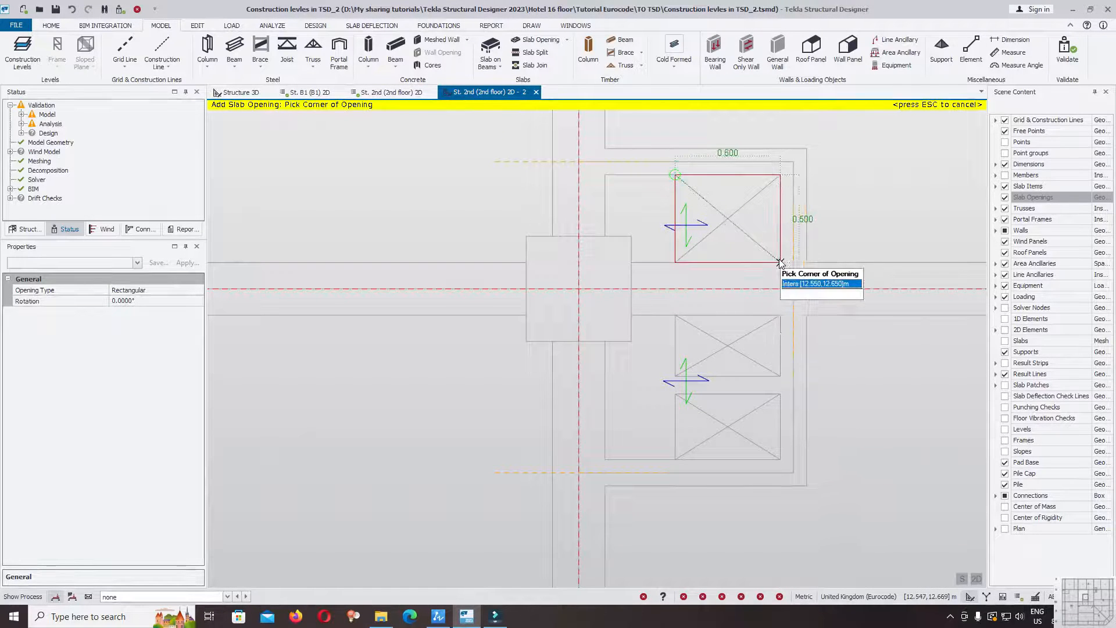
left_click(780, 262)
left_click(675, 315)
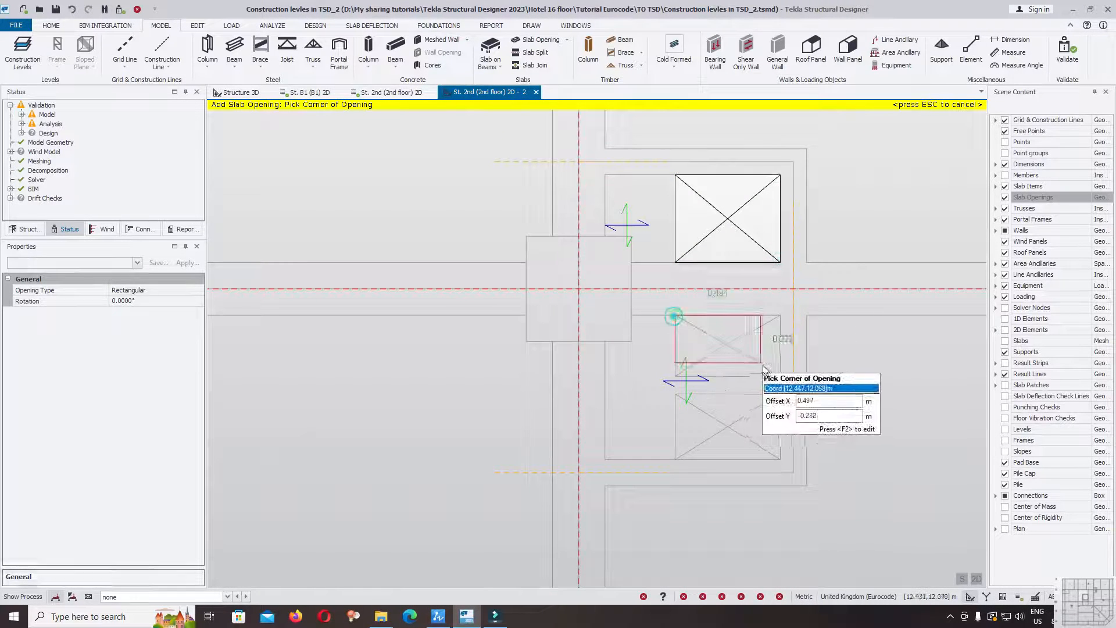
left_click(780, 376)
left_click(675, 394)
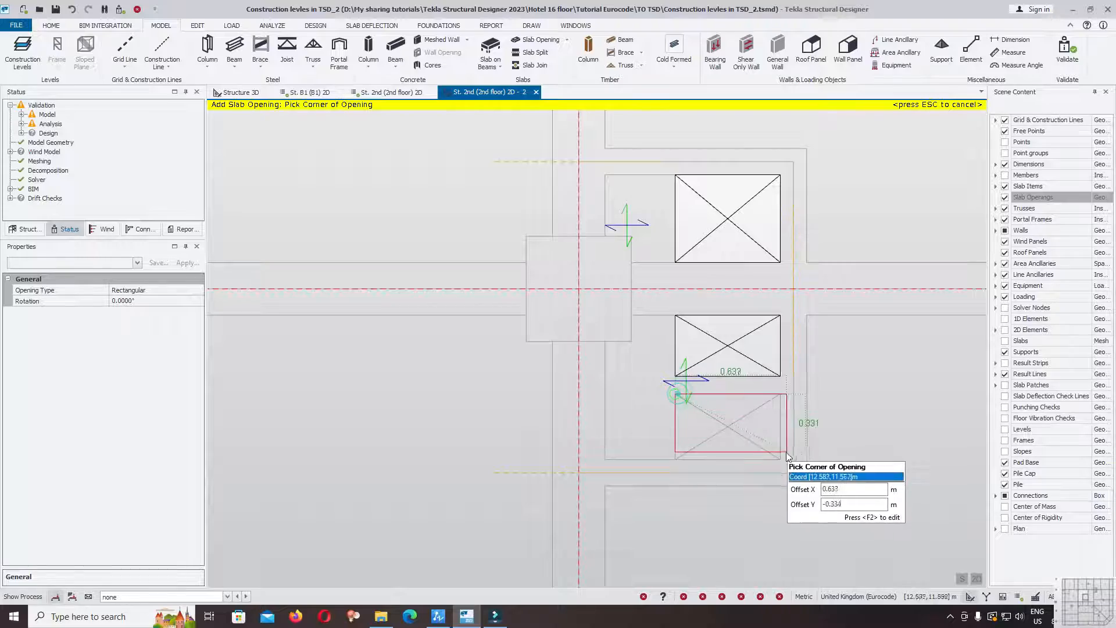
left_click(780, 460)
Add a rectangular slab opening, 2.150 by 0.650 m, from below the lift core's lower wall down to grid line B2
scroll(671, 247, "down", 6)
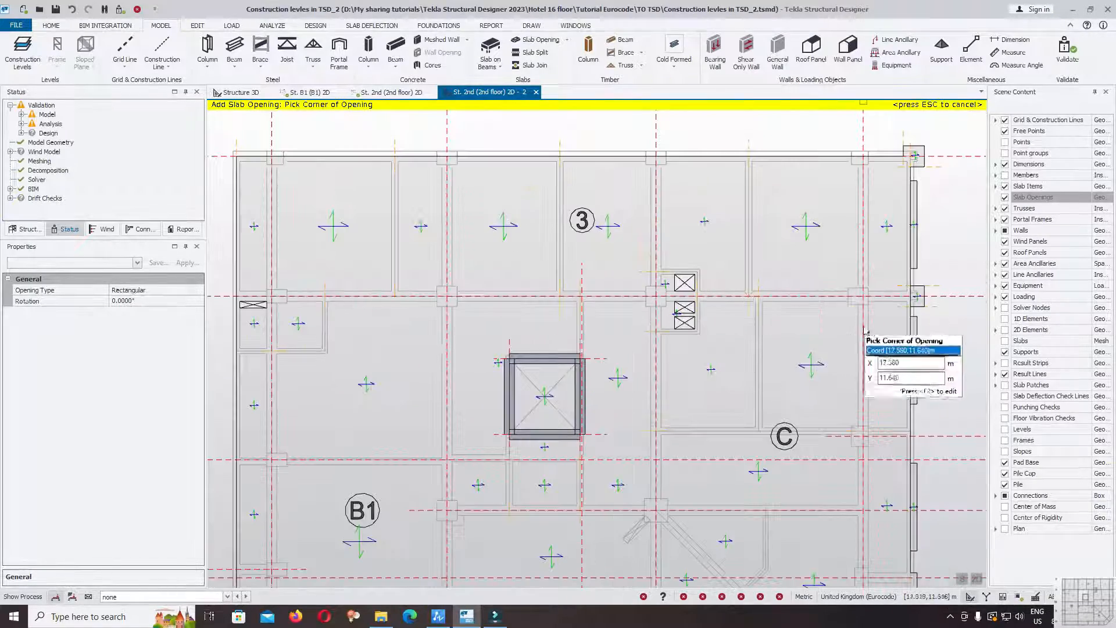
middle_click_drag(896, 346, 925, 193)
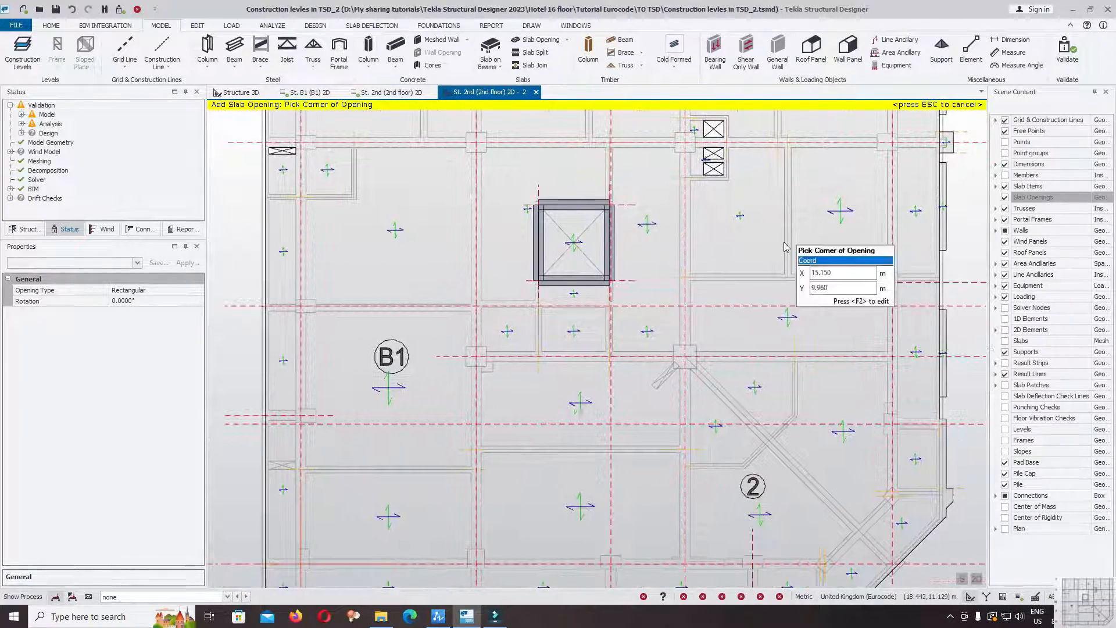
middle_click_drag(599, 313, 701, 224)
scroll(688, 203, "up", 5)
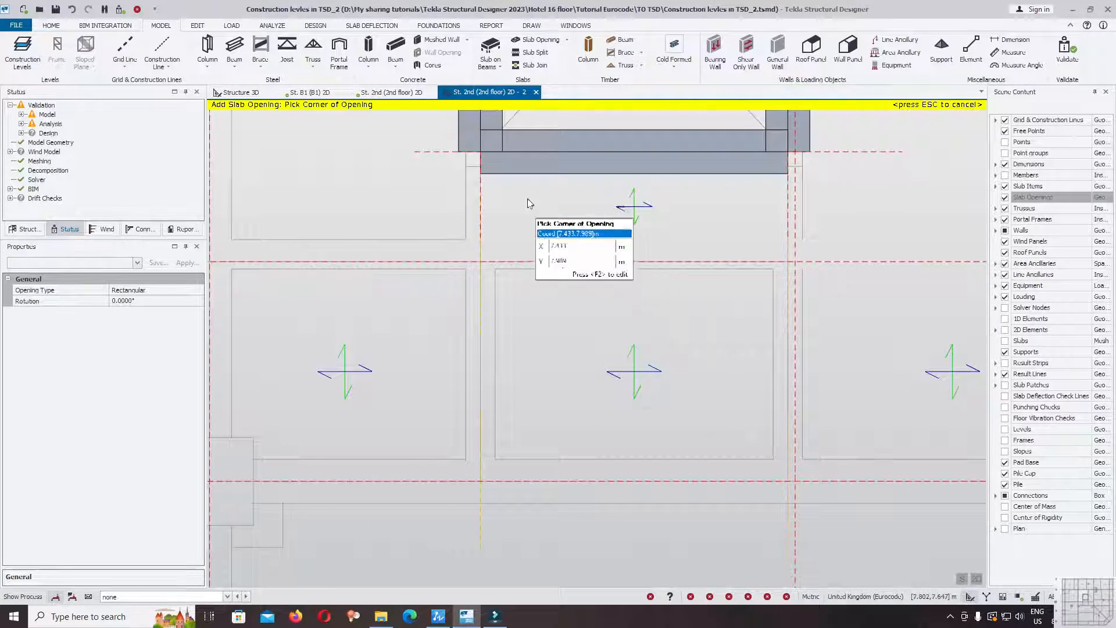
left_click(480, 167)
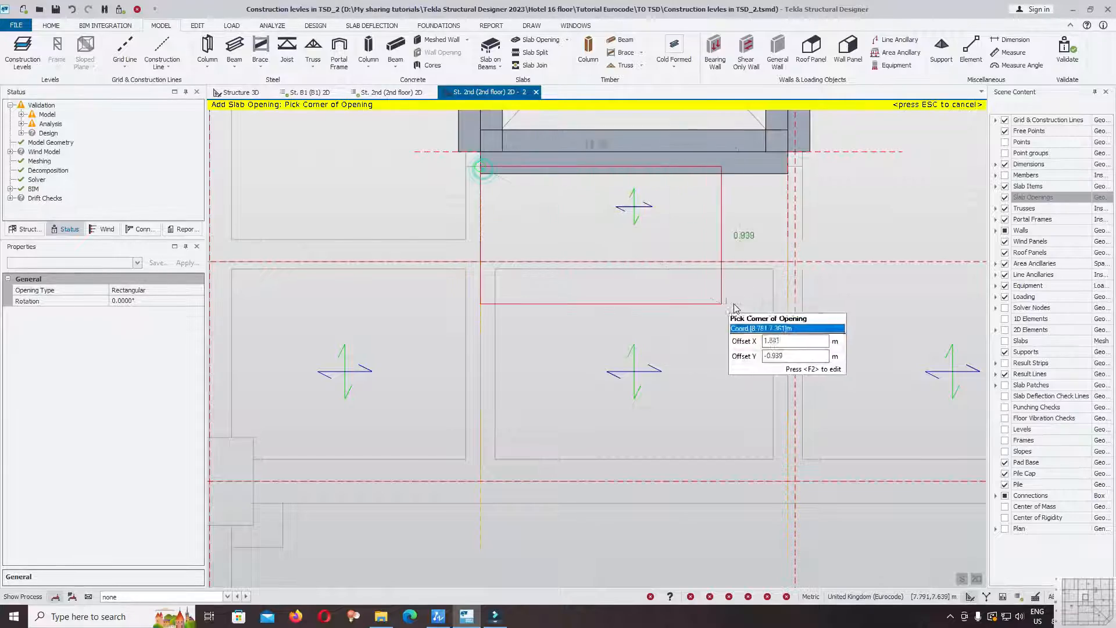
left_click(795, 262)
Add a rectangular slab opening over the small outline in the edge strip beside grid line 5, between grid lines A and B
scroll(717, 255, "down", 6)
scroll(548, 160, "up", 3)
scroll(548, 160, "up", 5)
scroll(584, 169, "down", 4)
middle_click_drag(674, 388, 617, 196)
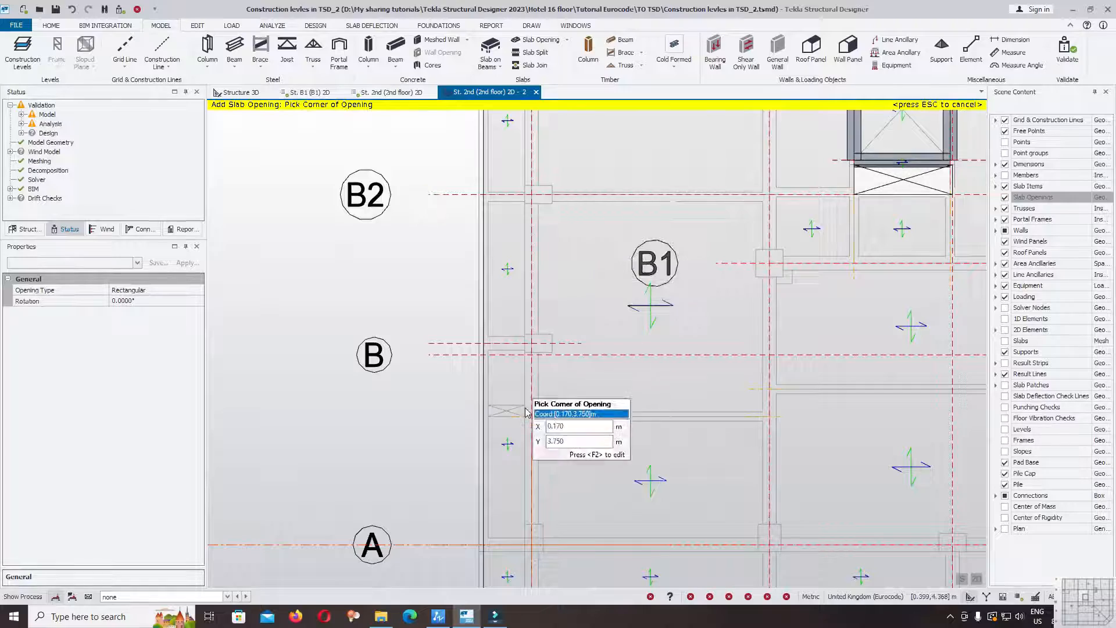
scroll(526, 412, "up", 3)
left_click(472, 376)
left_click(578, 409)
scroll(576, 372, "down", 5)
middle_click_drag(685, 391, 465, 378)
scroll(593, 358, "down", 3)
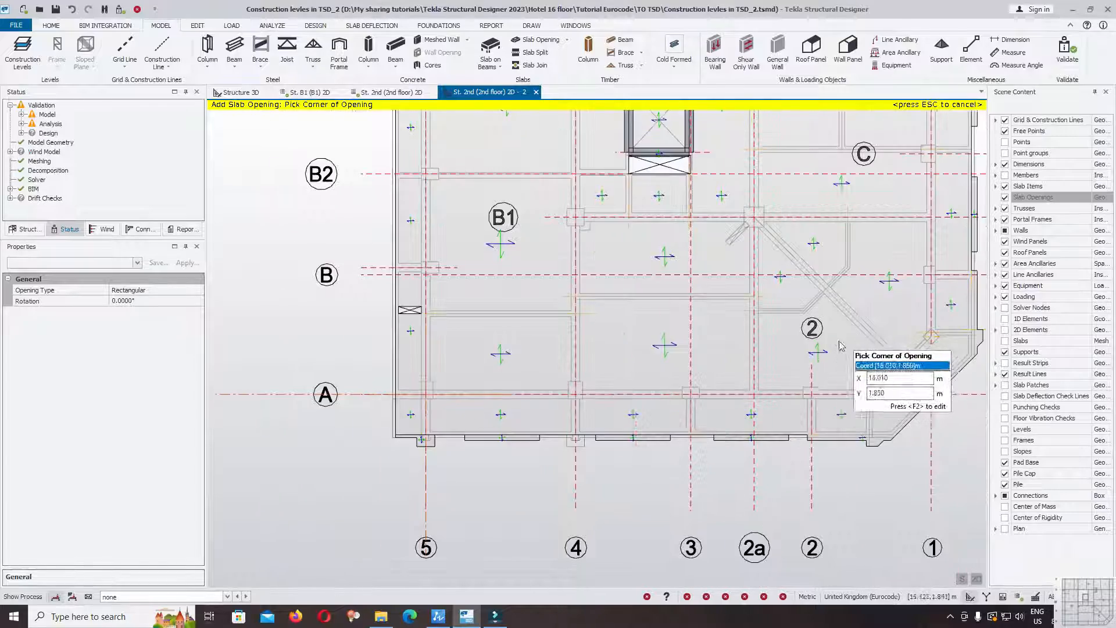
middle_click_drag(979, 340, 831, 346)
middle_click_drag(590, 234, 675, 274)
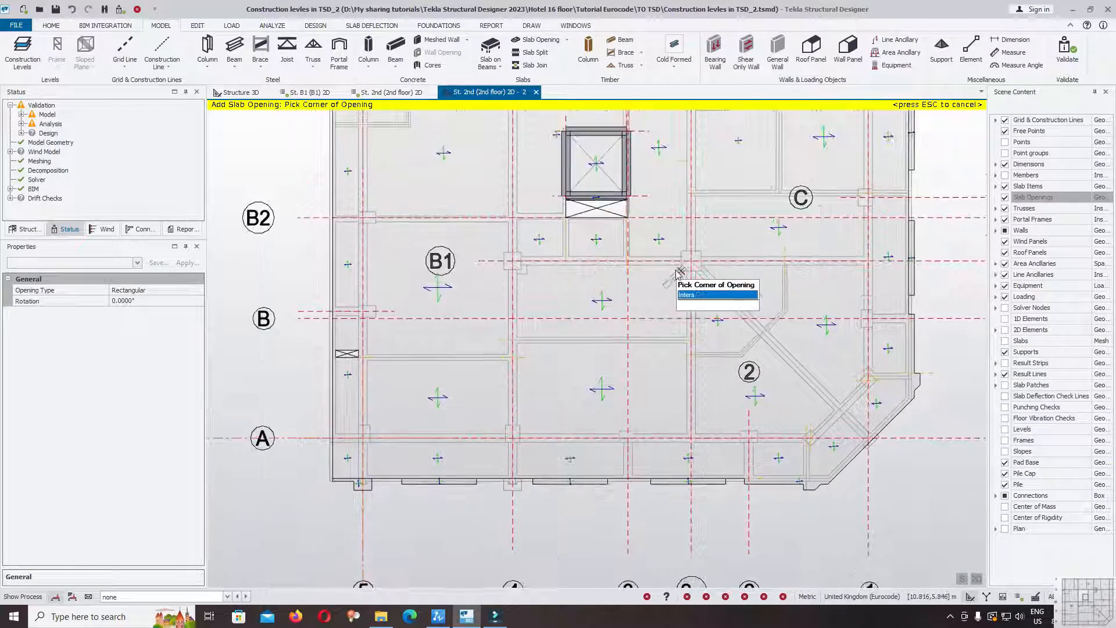
scroll(677, 272, "up", 6)
left_click(150, 300)
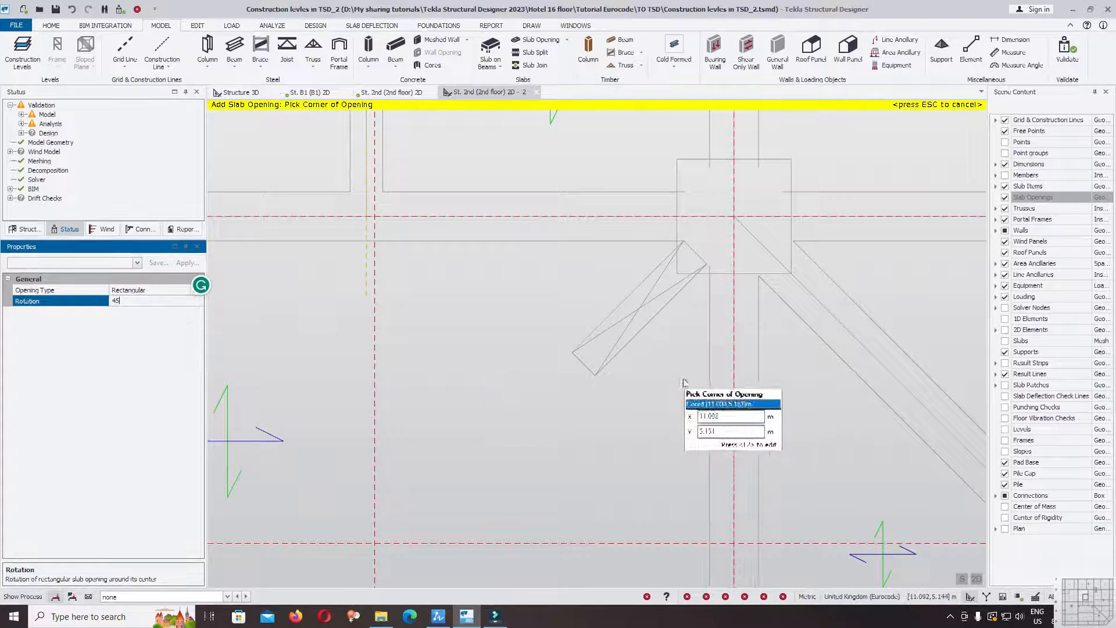
scroll(573, 259, "down", 3)
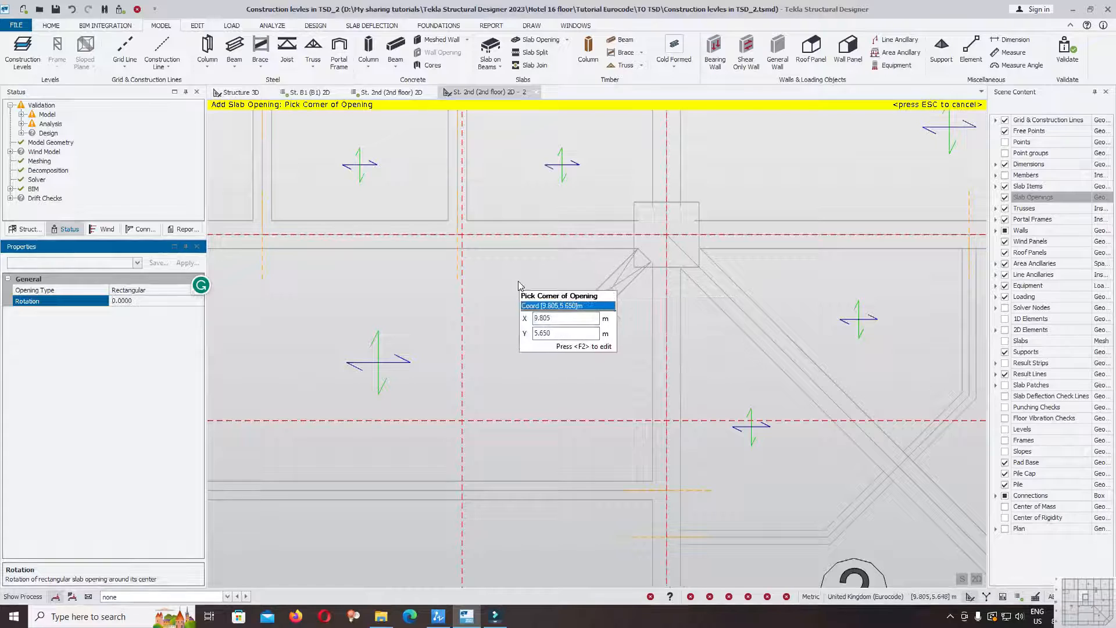
key("Escape")
Validate the model, highlight the items behind the general model warning, and inspect the flagged beams around the opening below the lift core
middle_click_drag(526, 290, 656, 323)
left_click(1068, 47)
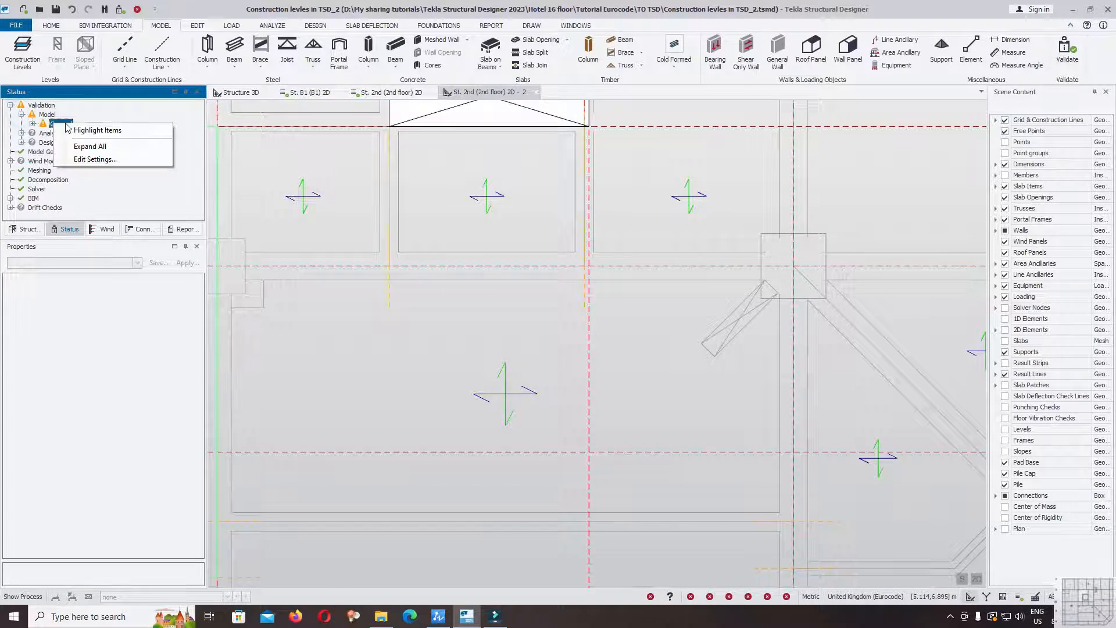
left_click(93, 130)
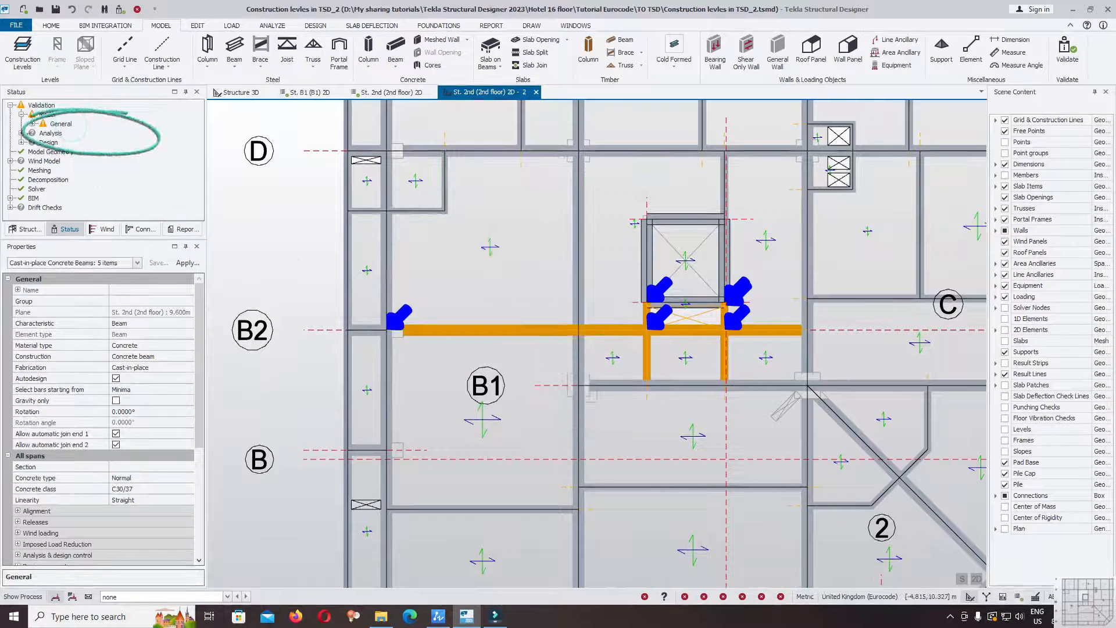
double_click(60, 124)
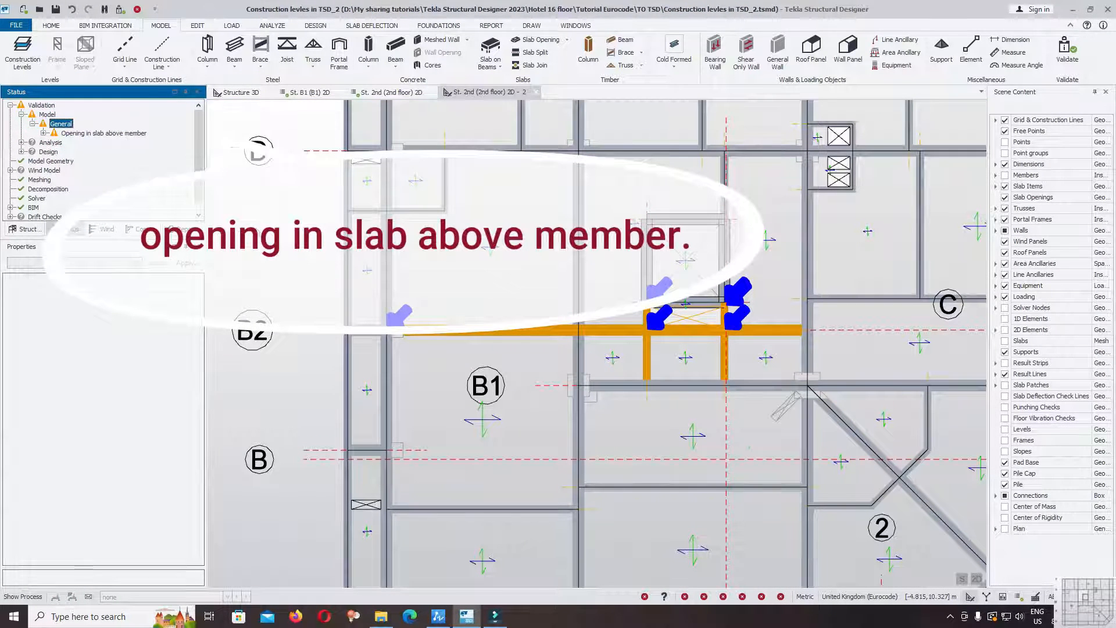
scroll(723, 328, "up", 6)
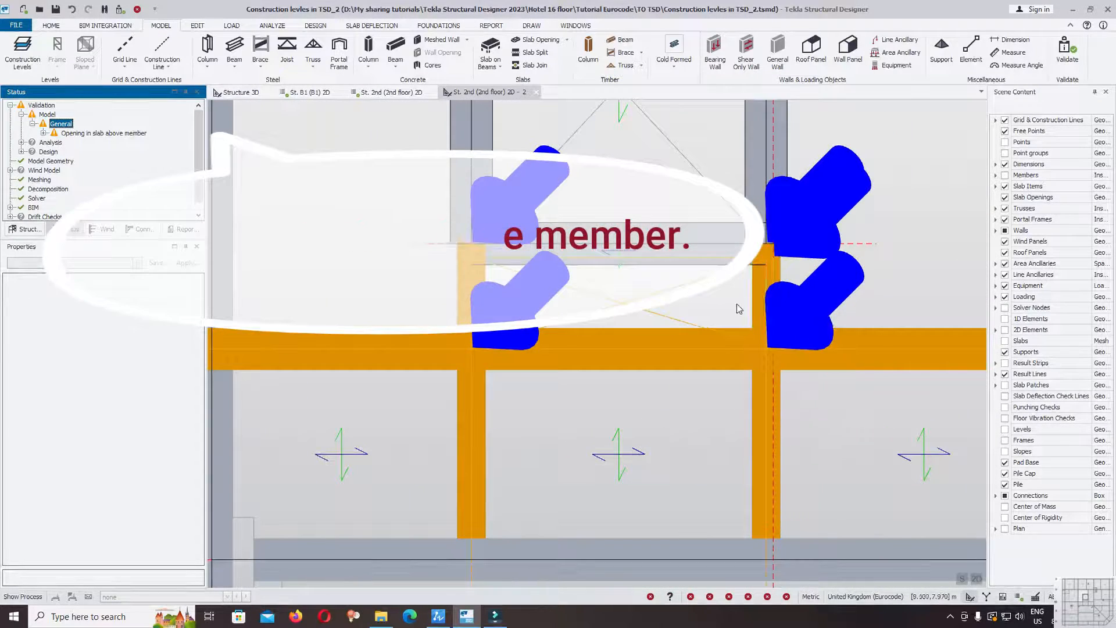
scroll(513, 298, "up", 2)
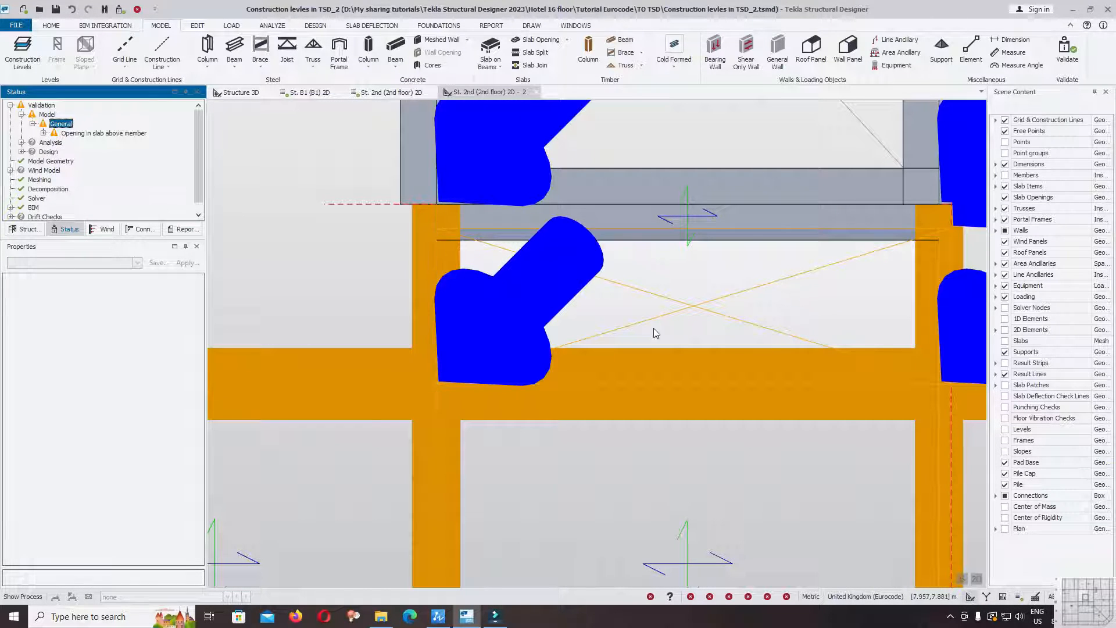
Delete the slab opening below the lift core that overlaps the beams and validate the model again
left_click(635, 311)
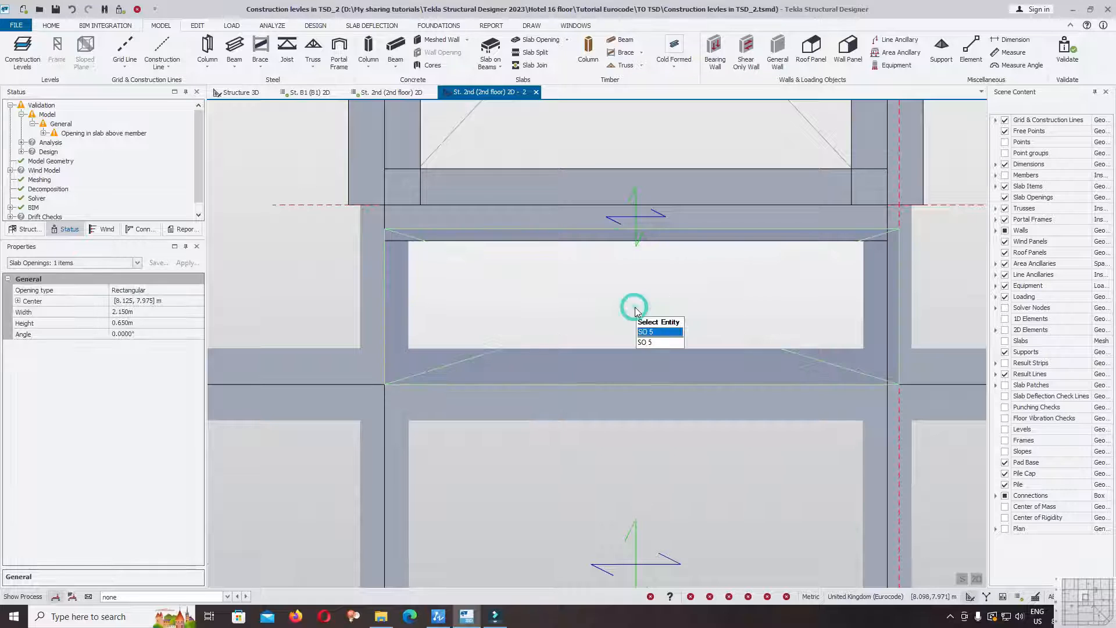
key("Delete")
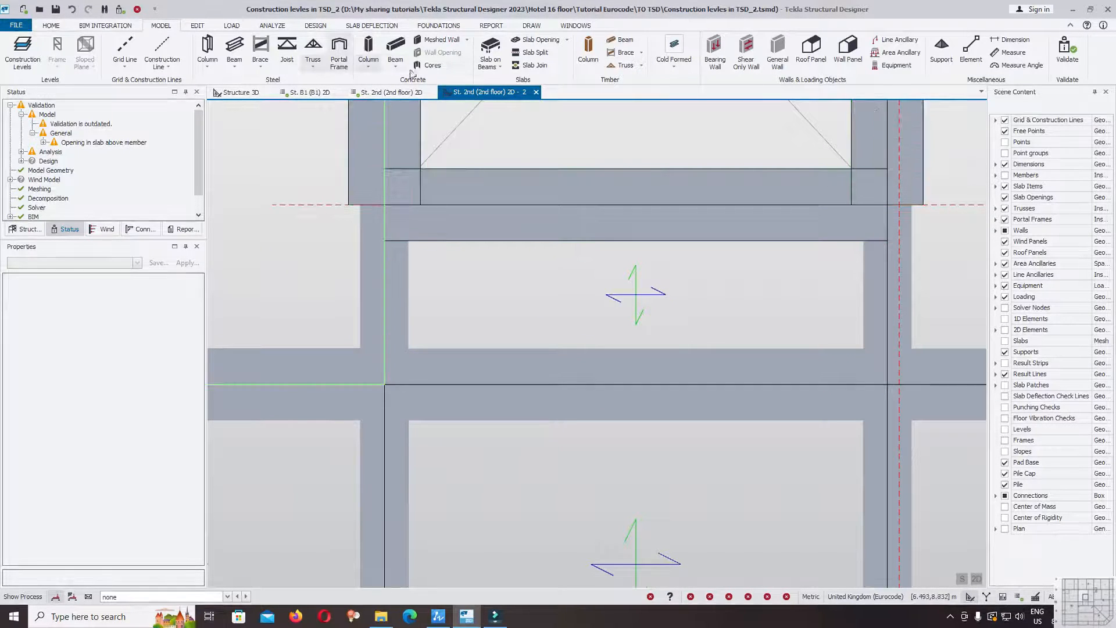
left_click(1066, 55)
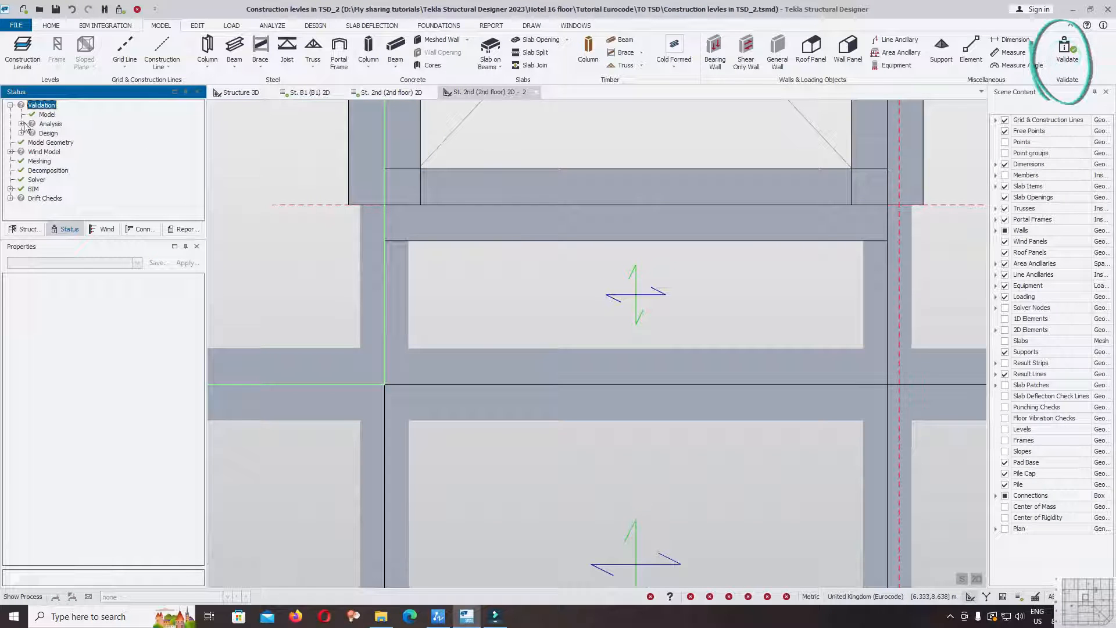
Add a rectangular opening below the lift core inside the beam faces, 1.900 by about 0.45 m, ending at corner (9.050, 7.800) m
left_click(538, 40)
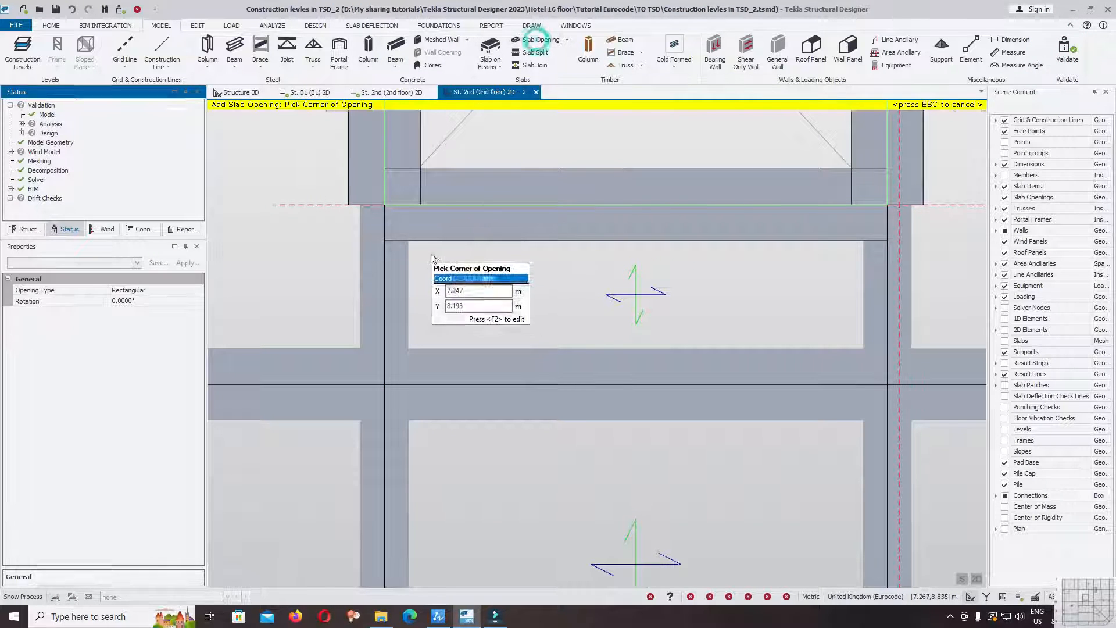
scroll(406, 233, "up", 5)
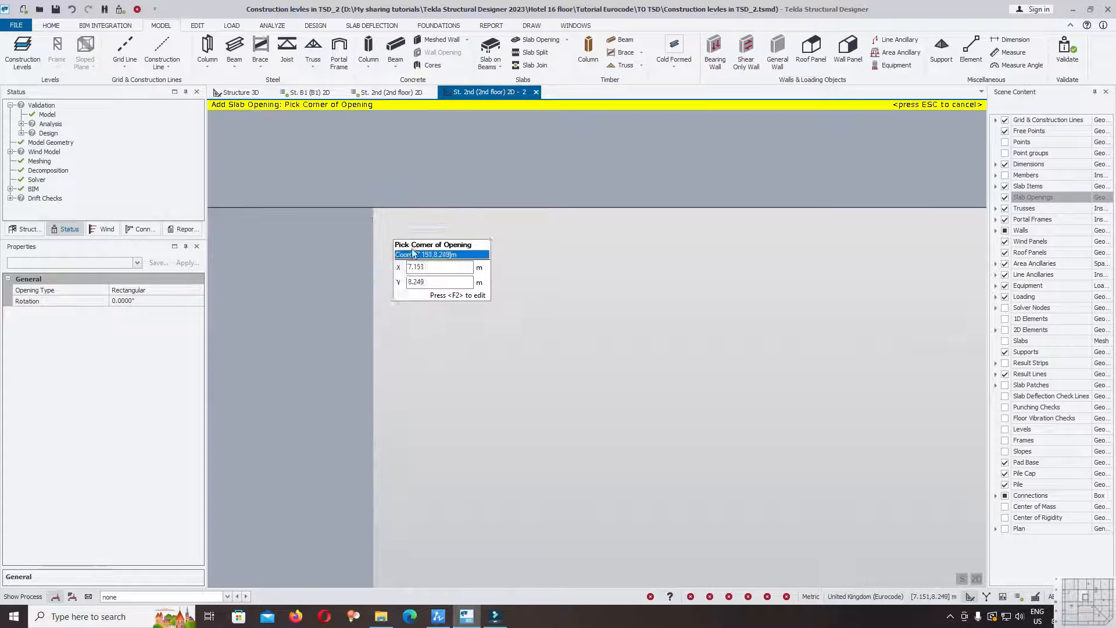
left_click(374, 208)
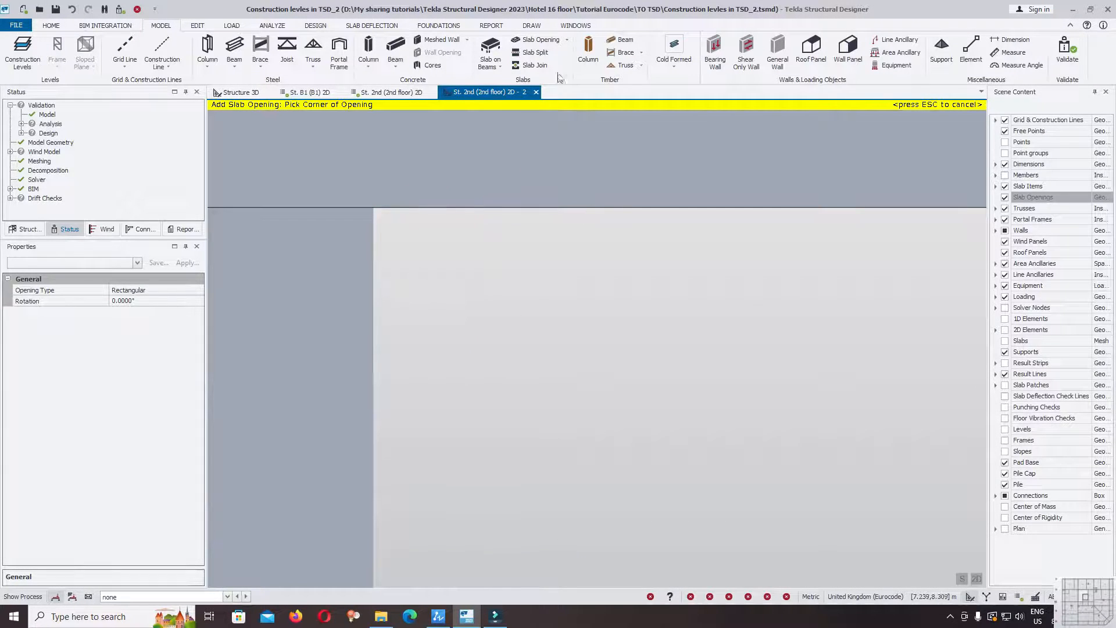
scroll(381, 249, "up", 3)
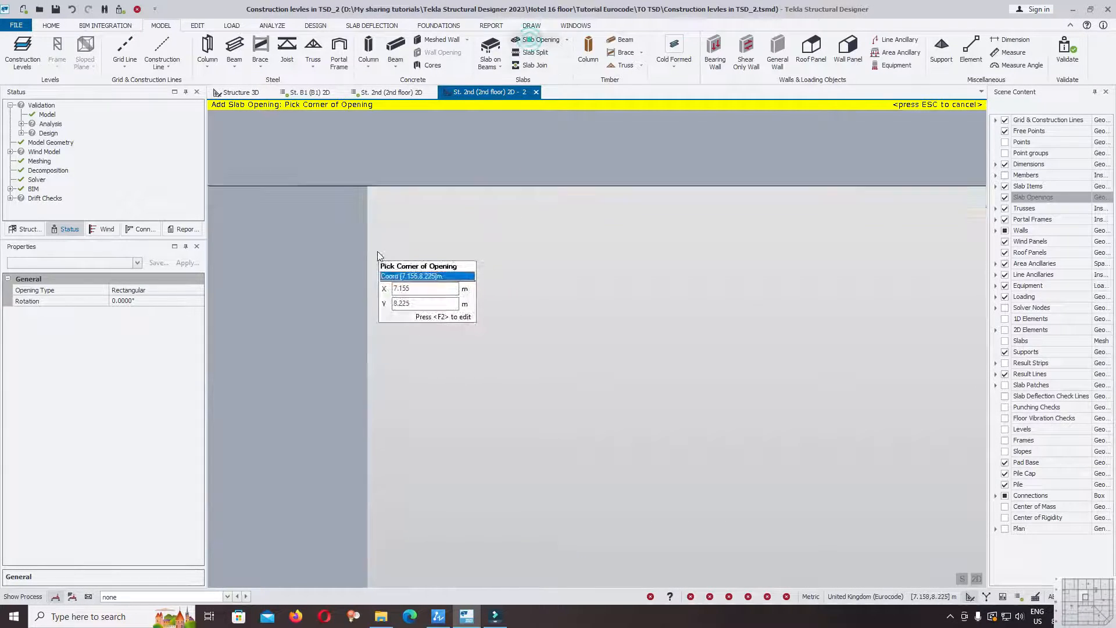
left_click(367, 177)
scroll(468, 281, "down", 10)
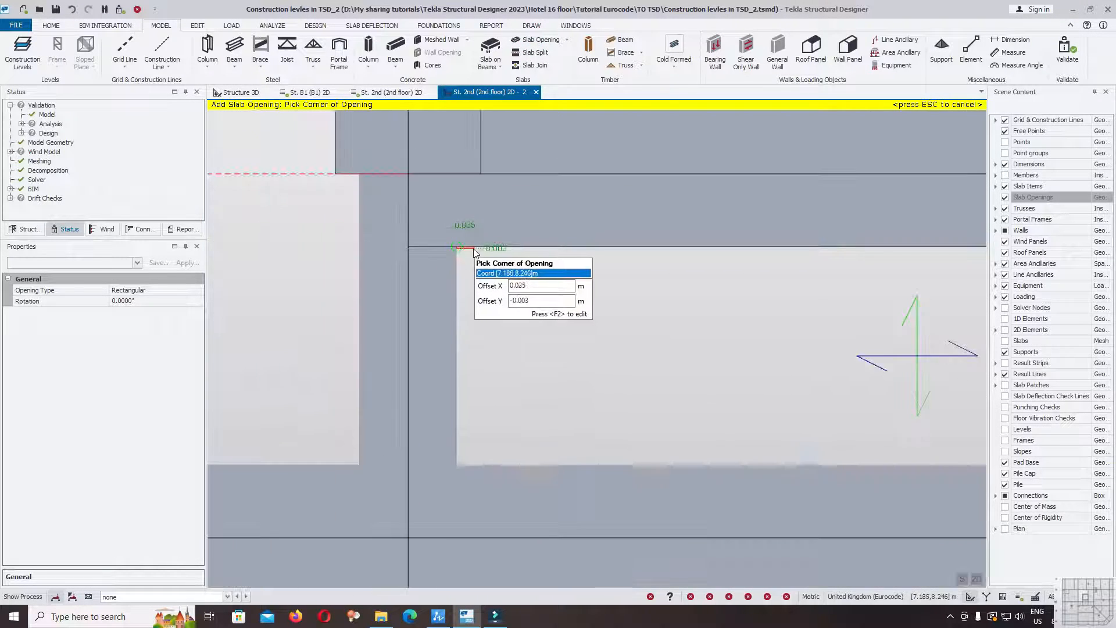
scroll(872, 349, "up", 8)
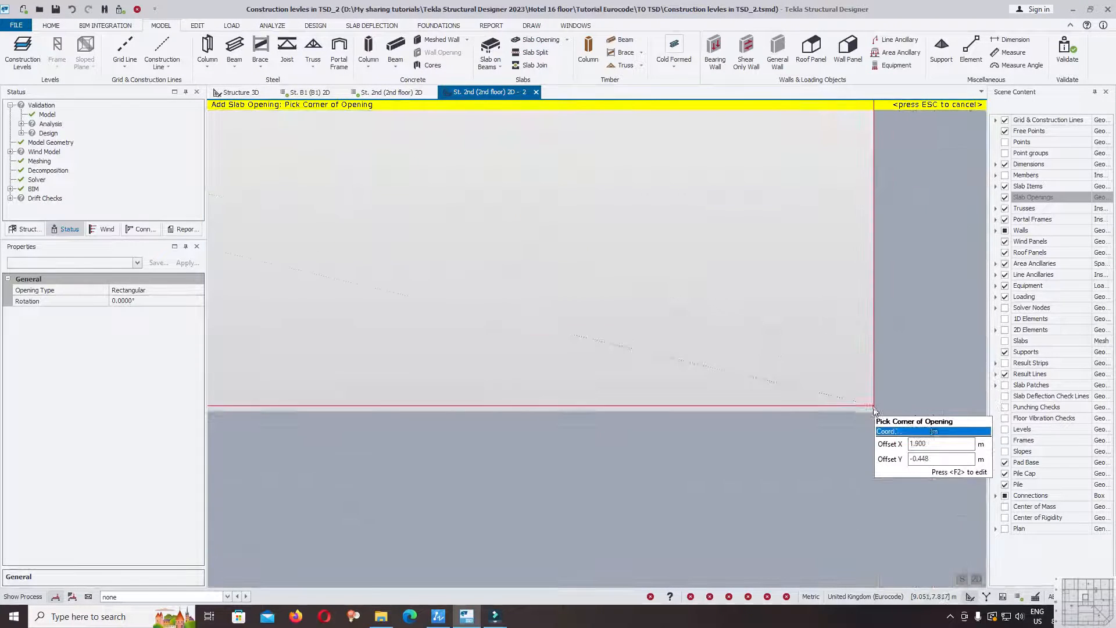
scroll(877, 405, "up", 5)
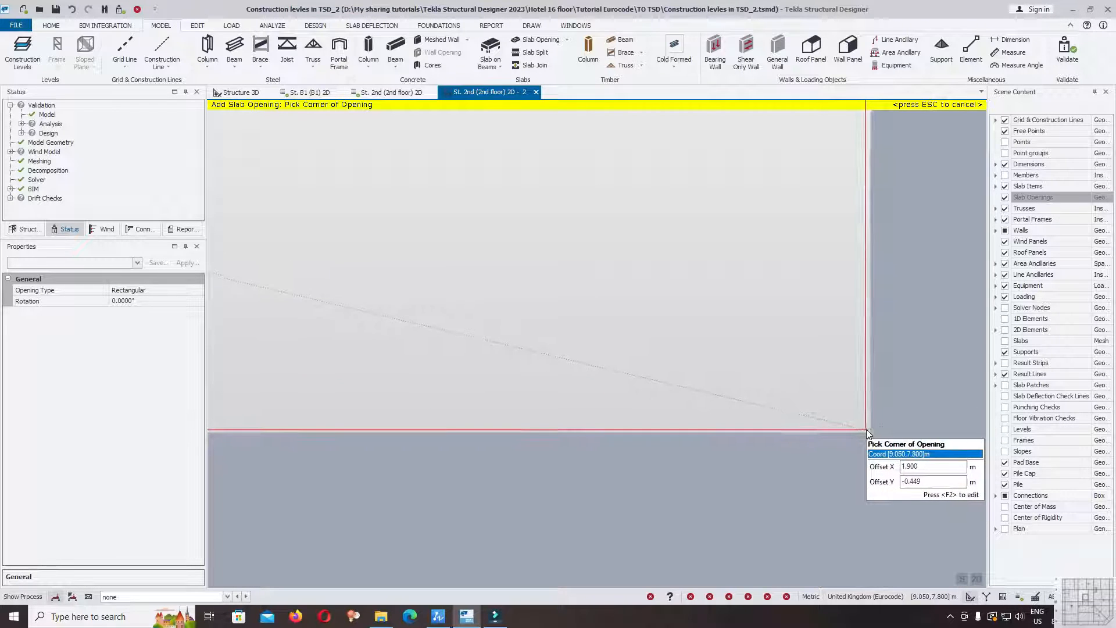
left_click(868, 432)
Validate the model with the opening below the lift core fitted between the beam faces
scroll(827, 367, "down", 2)
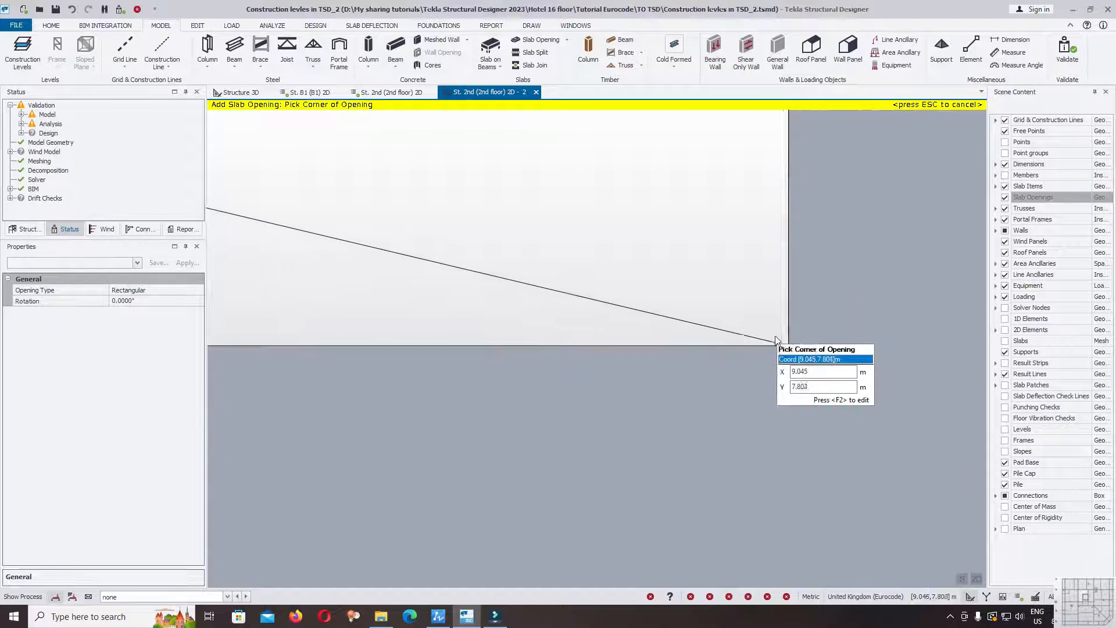
scroll(824, 360, "down", 4)
left_click(1068, 55)
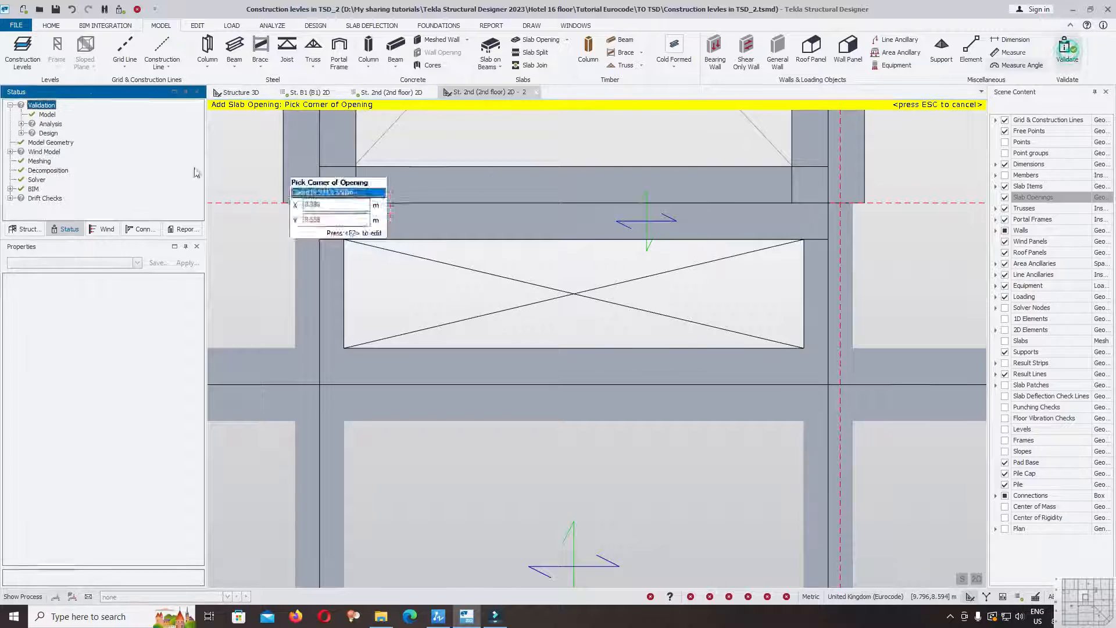
Examine how the corners of the opening below the lift core fit against the surrounding beam faces
scroll(611, 280, "down", 4)
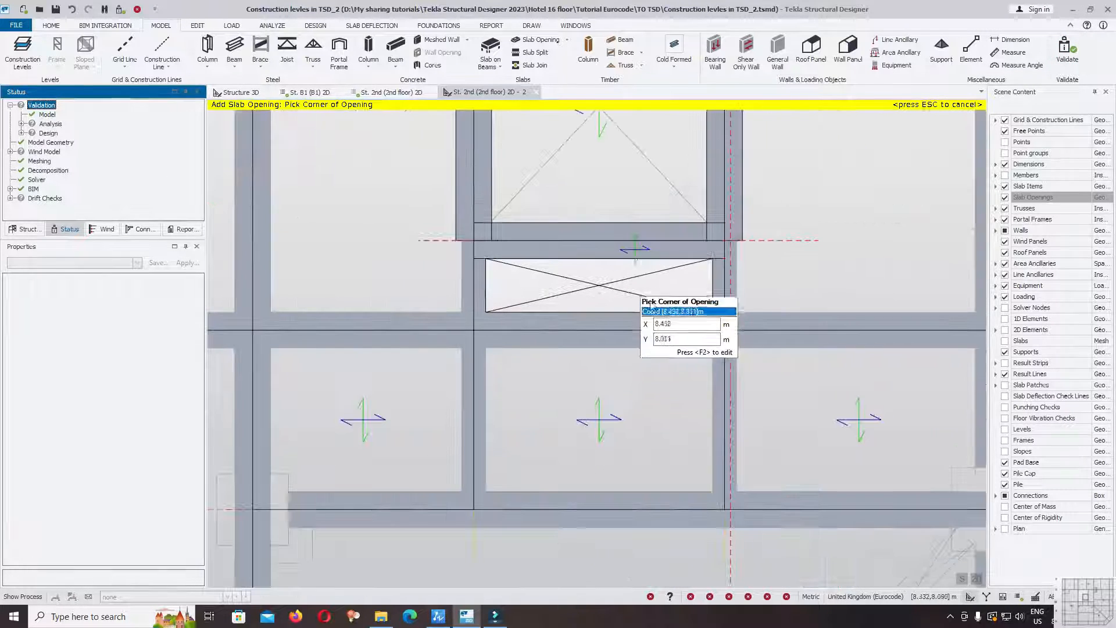
scroll(563, 263, "up", 1)
middle_click_drag(563, 263, 595, 216)
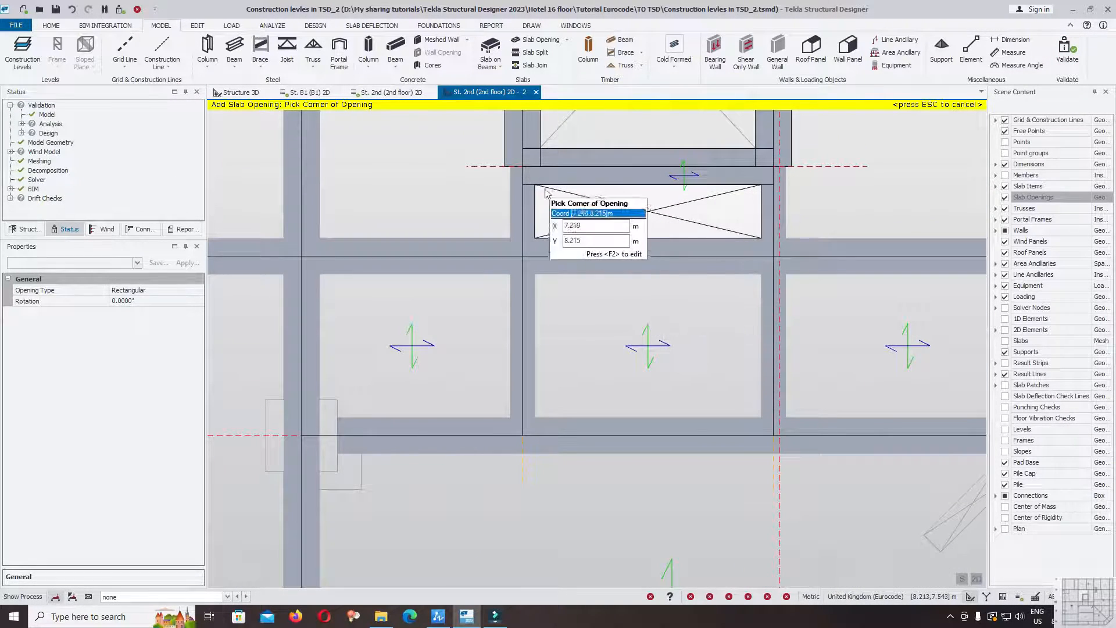
scroll(556, 204, "up", 10)
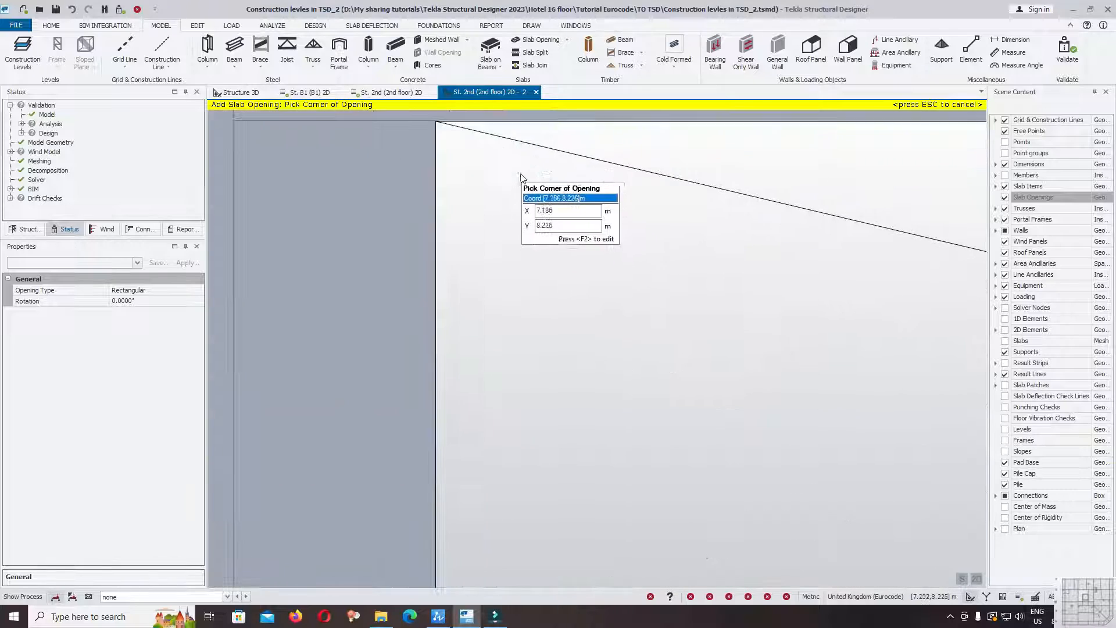
middle_click_drag(445, 137, 507, 172)
scroll(718, 279, "down", 4)
scroll(587, 226, "up", 3)
scroll(660, 211, "down", 6)
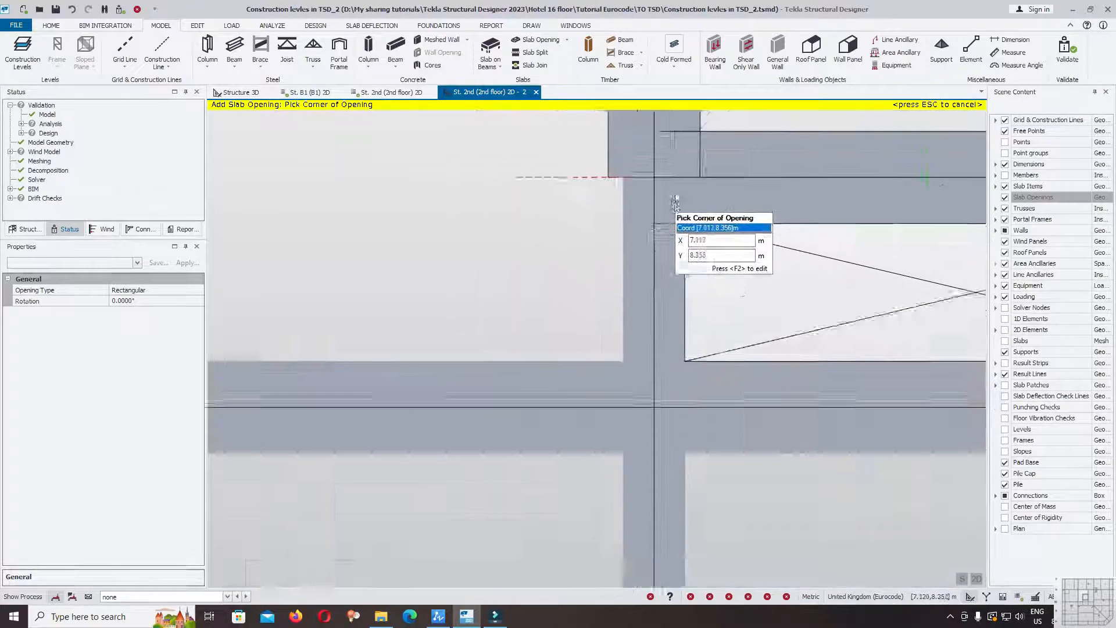
Set the opening rotation to 45° and add a 0.965 by 0.200 m rectangular opening over the full diagonal outline
scroll(674, 207, "down", 5)
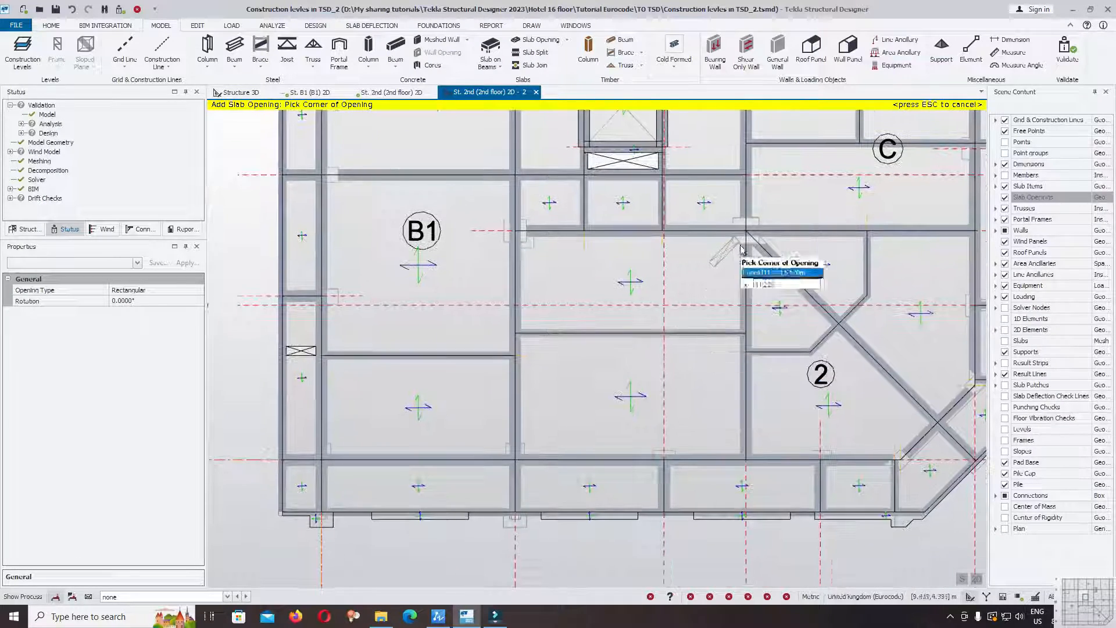
scroll(739, 256, "up", 3)
left_click(161, 300)
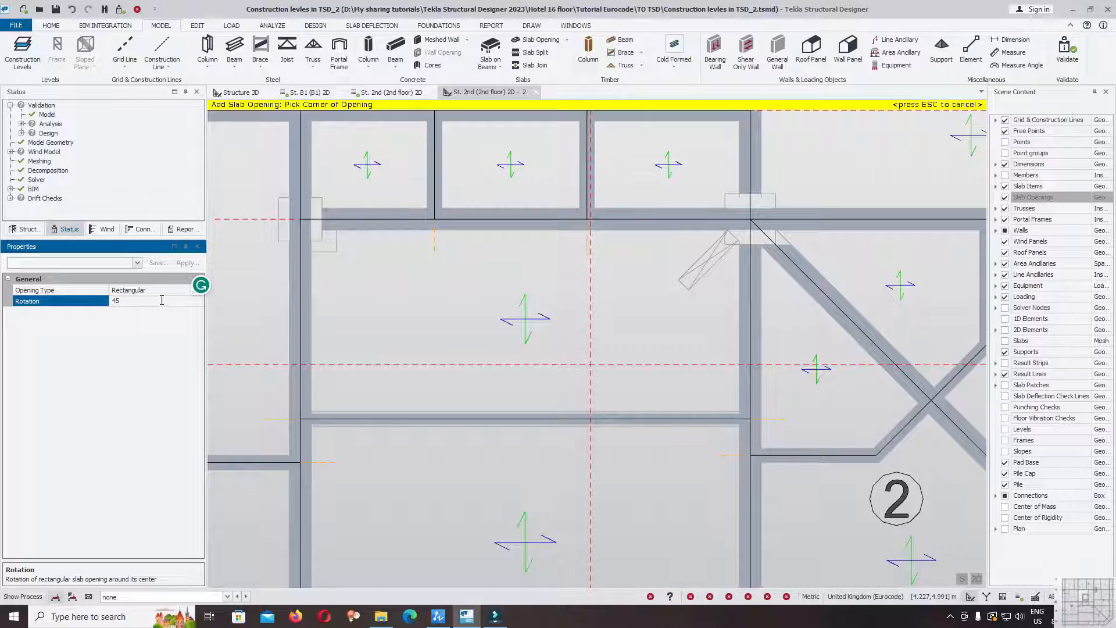
type("45")
key("Return")
scroll(694, 259, "up", 6)
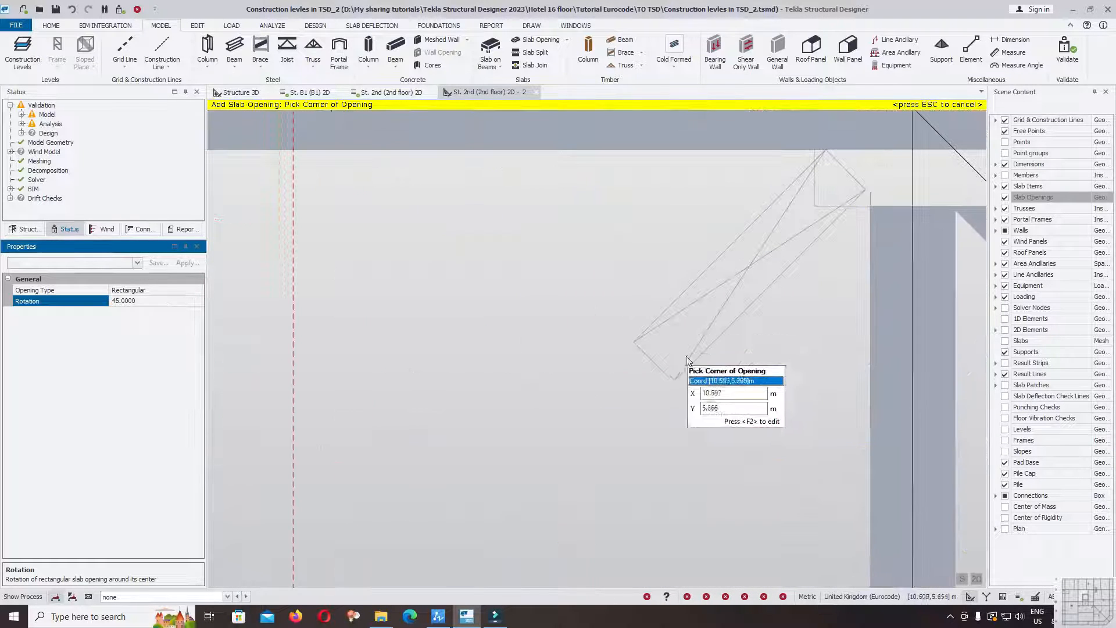
left_click(679, 382)
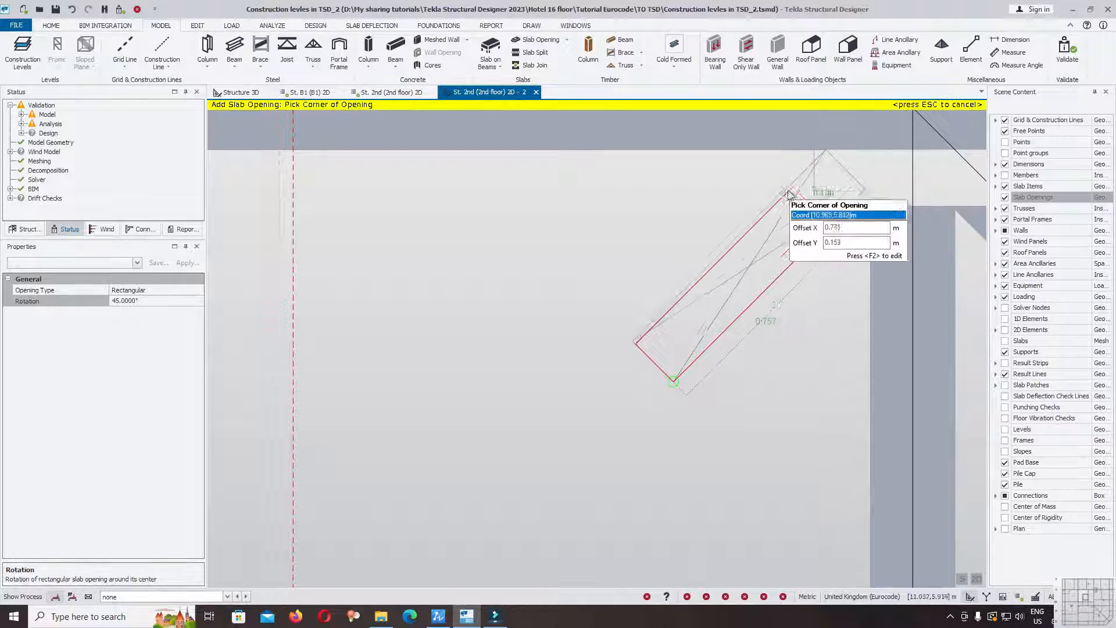
scroll(794, 201, "up", 3)
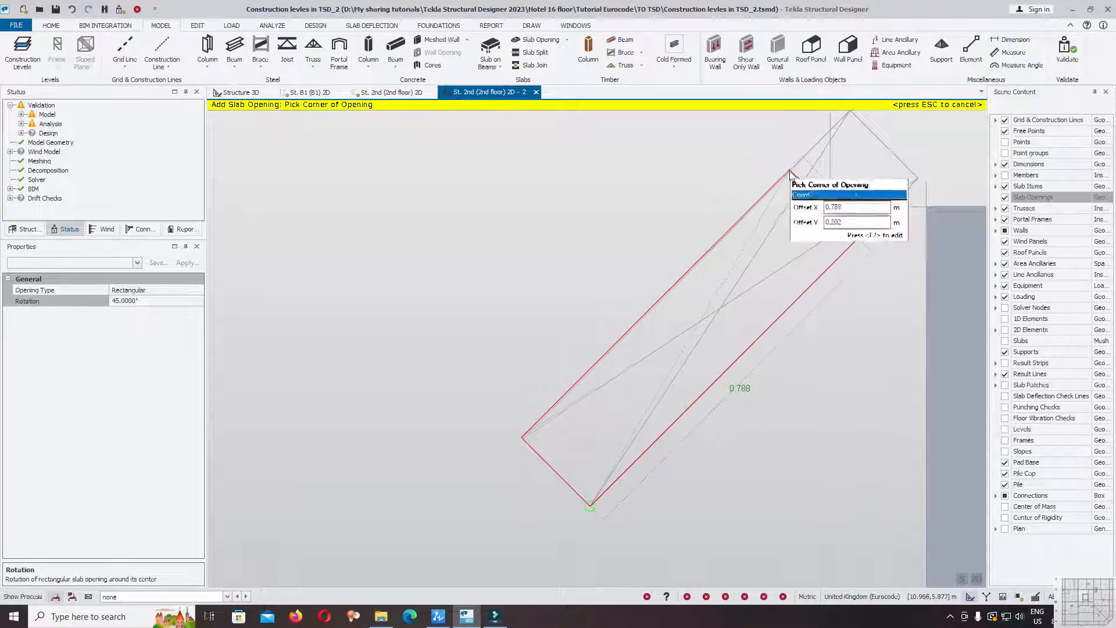
scroll(786, 192, "up", 3)
scroll(780, 211, "down", 4)
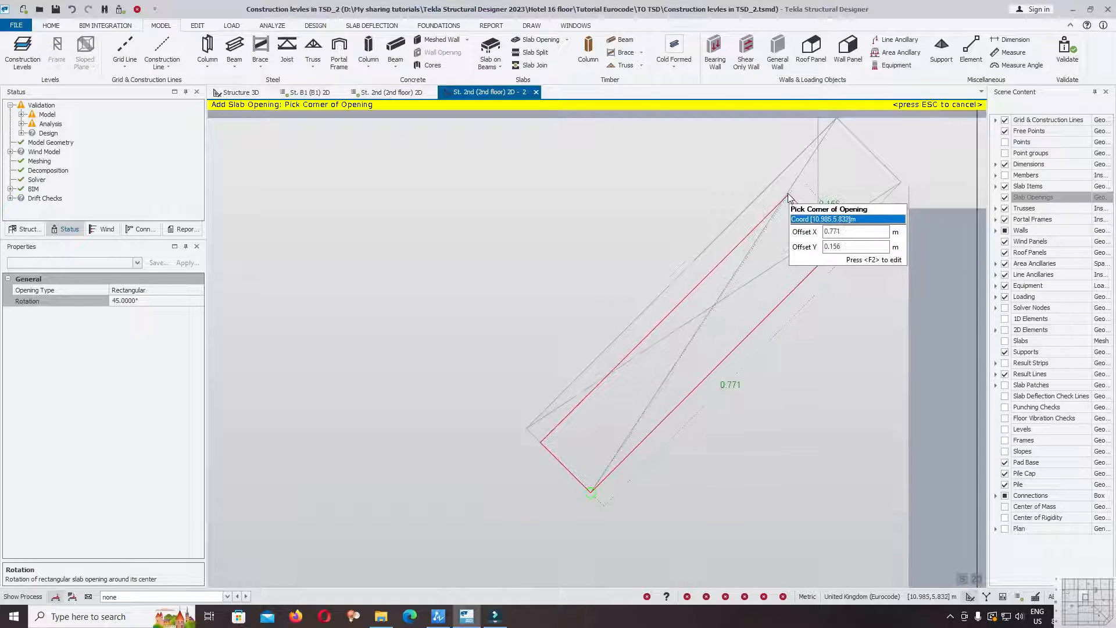
left_click(837, 119)
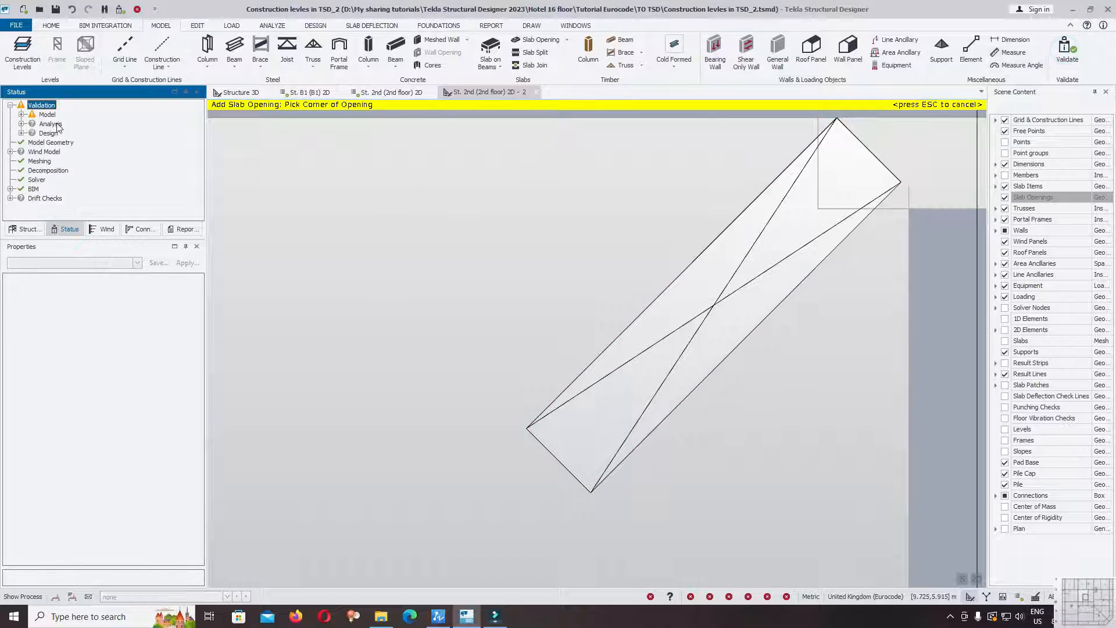
Validate the model and locate the object behind the model warning in the 3D view and the 2nd floor plan
right_click(51, 120)
left_click(69, 127)
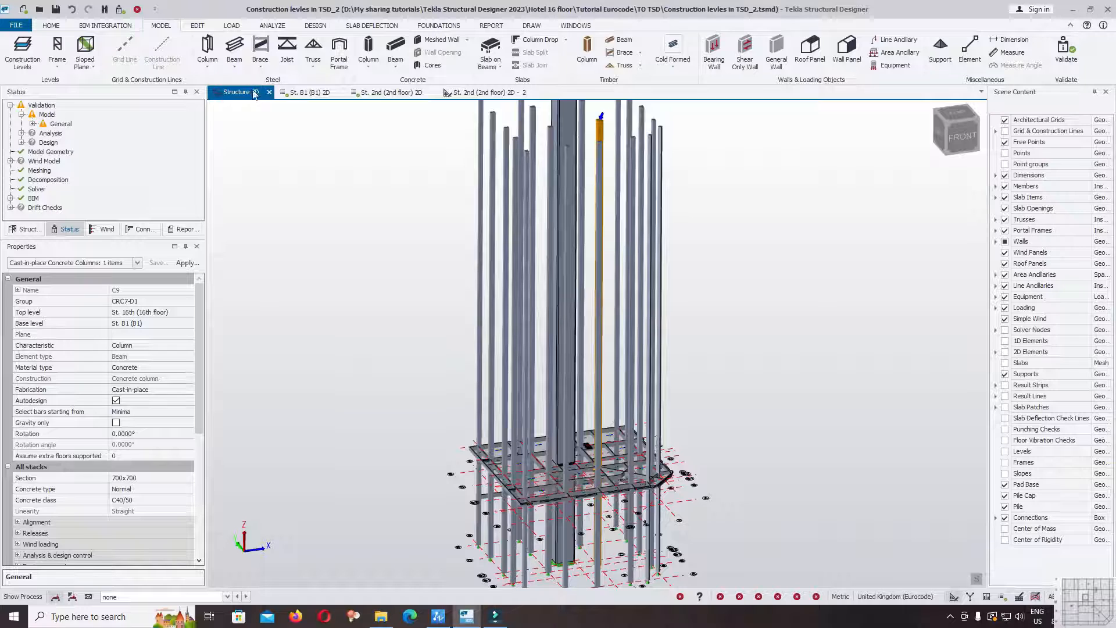
left_click(488, 91)
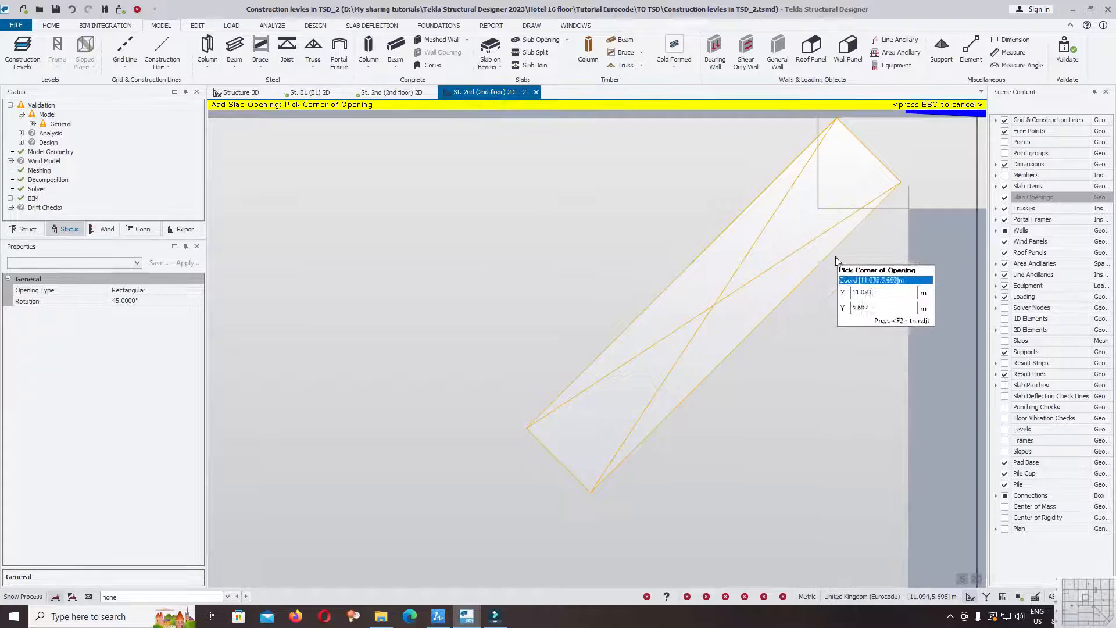
Cancel the opening command and delete the rotated slab opening that fills the full diagonal outline
left_click(822, 274)
key("Escape")
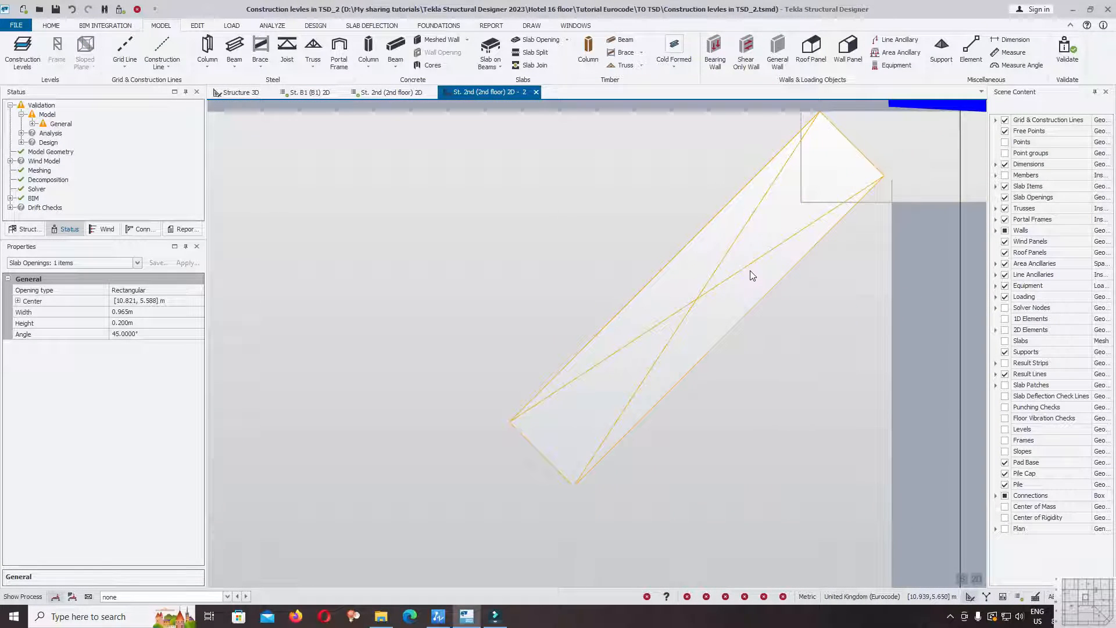
key("Escape")
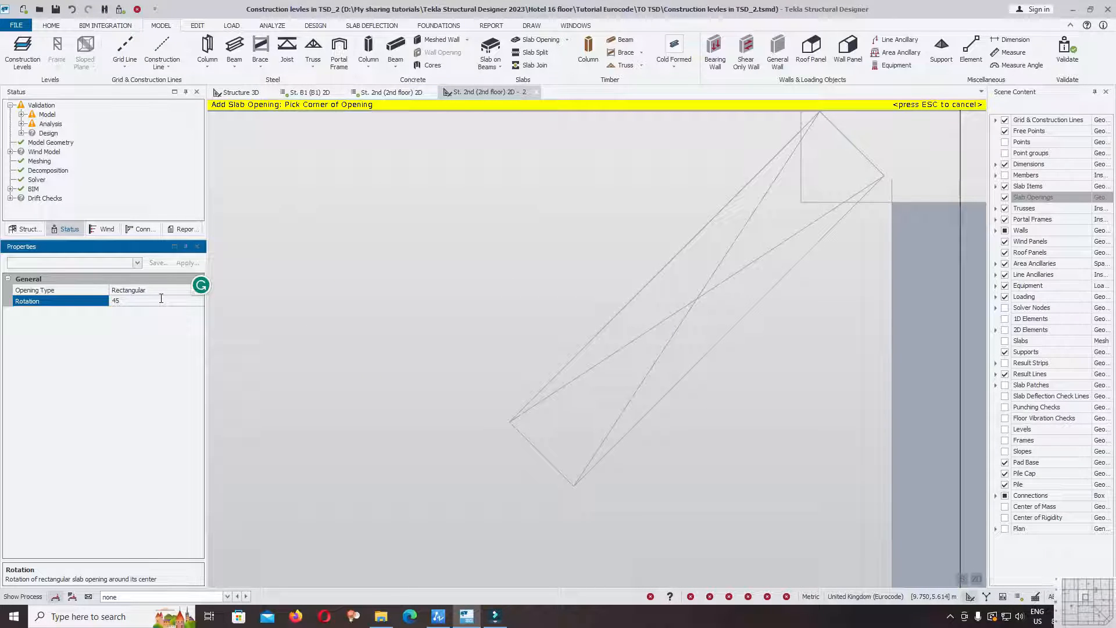
Add a shorter rectangular opening rotated 45° within the diagonal outline, about 0.8 by 0.2 m, and validate the model
left_click(579, 483)
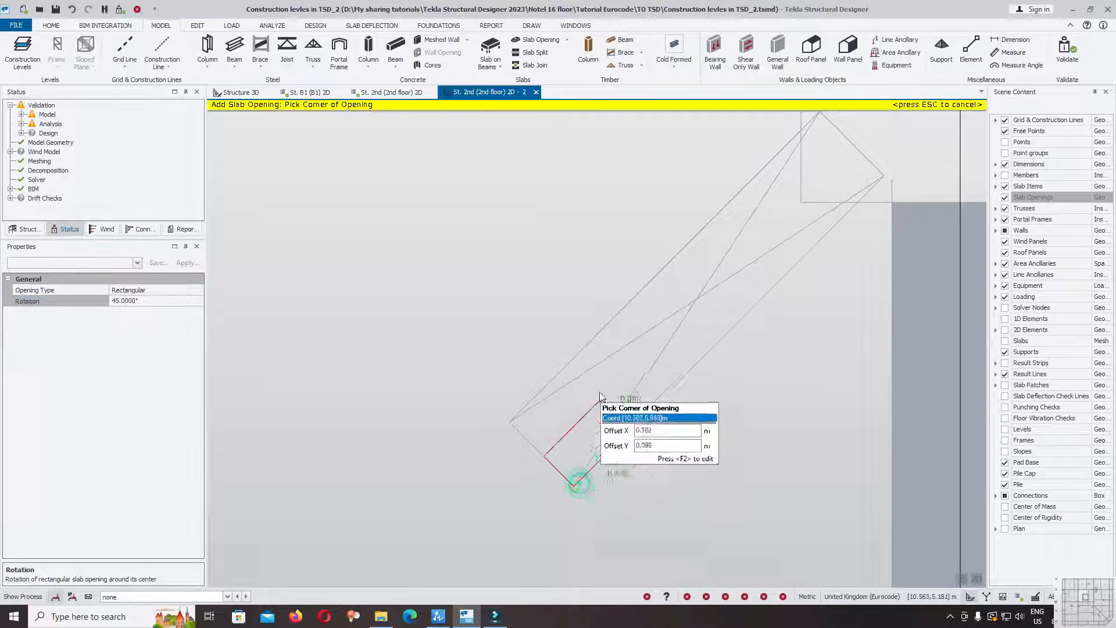
scroll(756, 186, "up", 5)
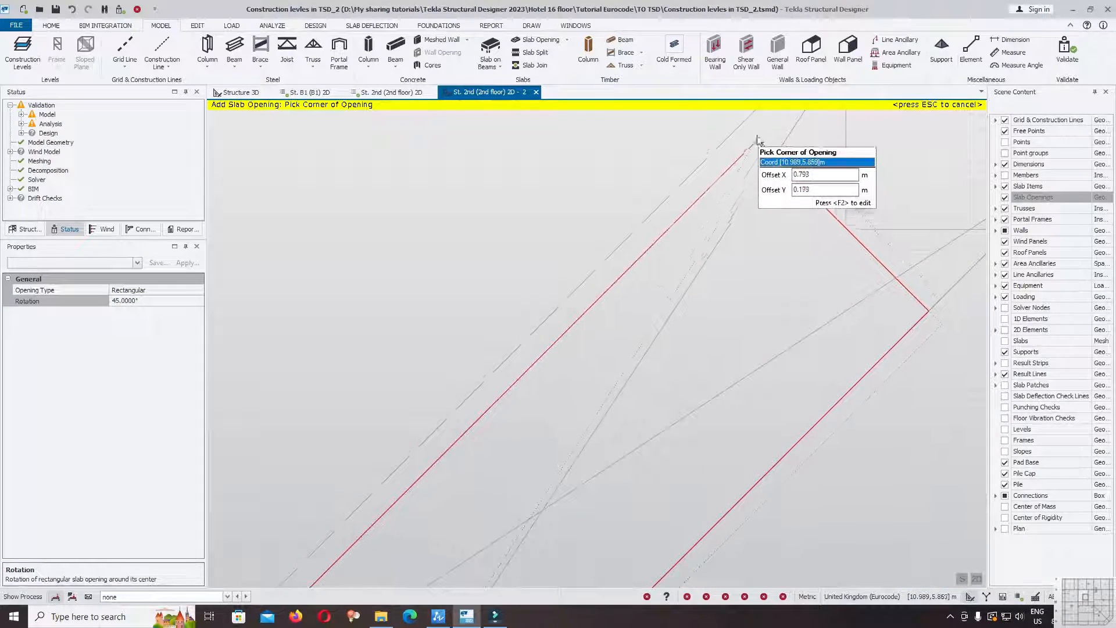
left_click(740, 126)
scroll(766, 223, "down", 7)
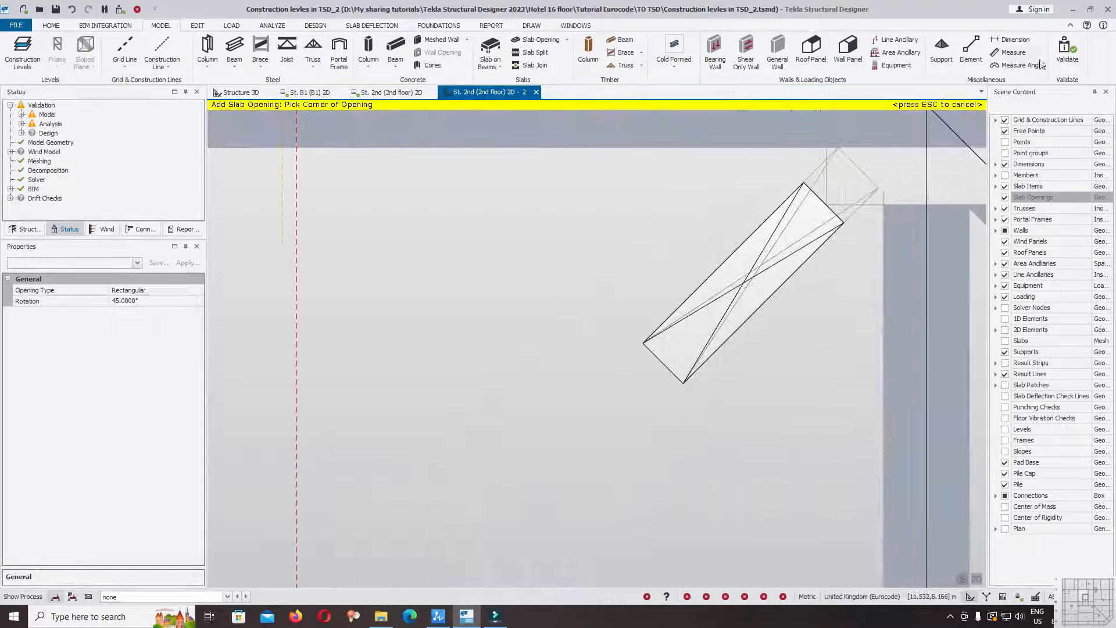
scroll(755, 290, "down", 6)
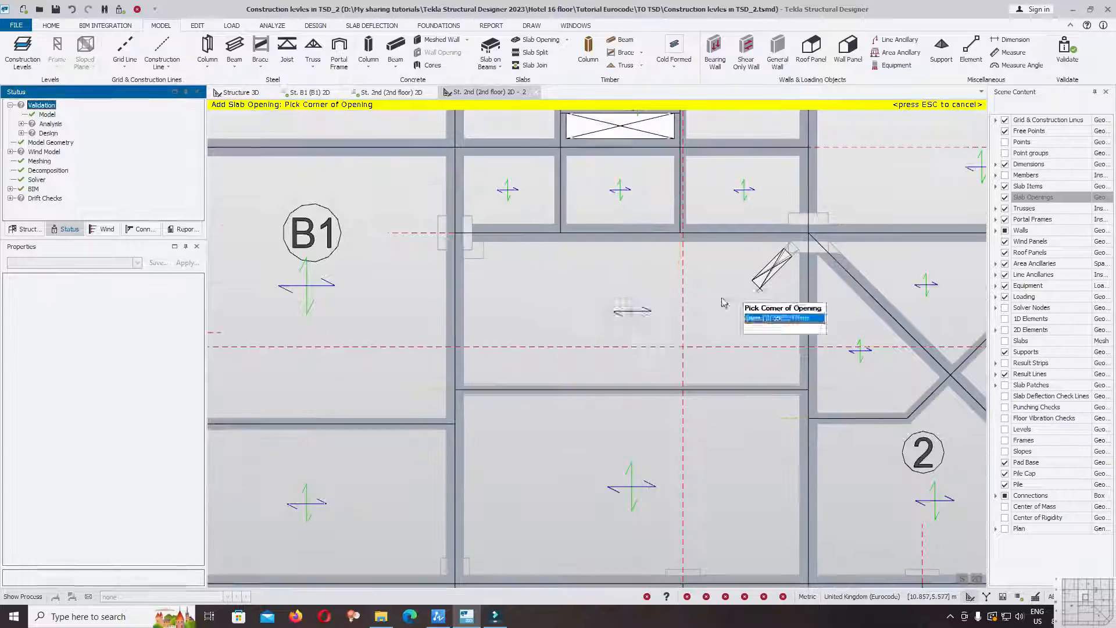
Examine the 2nd floor plan and the wall and beam faces around the lift core
middle_click_drag(453, 278, 701, 180)
scroll(657, 256, "down", 3)
middle_click_drag(675, 292, 471, 485)
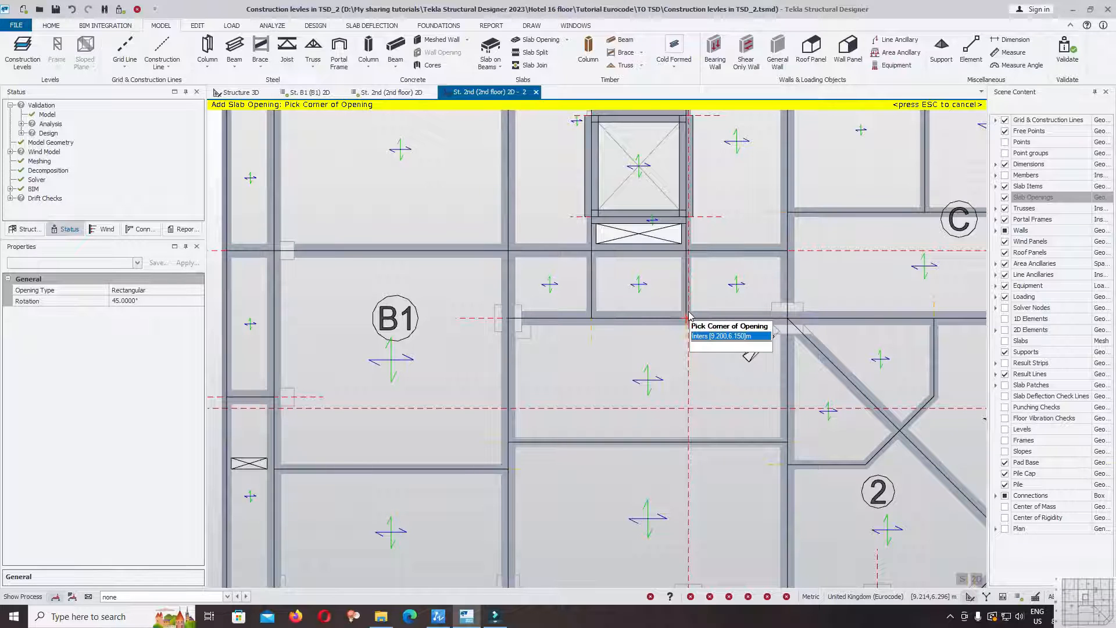
scroll(618, 314, "down", 2)
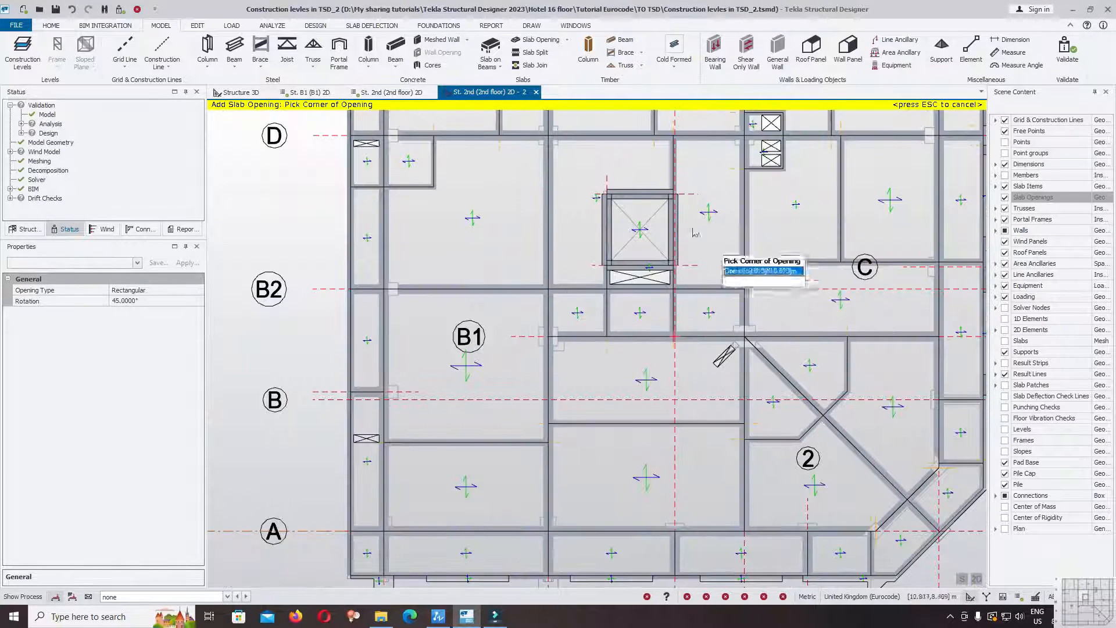
scroll(633, 163, "up", 5)
scroll(537, 233, "up", 4)
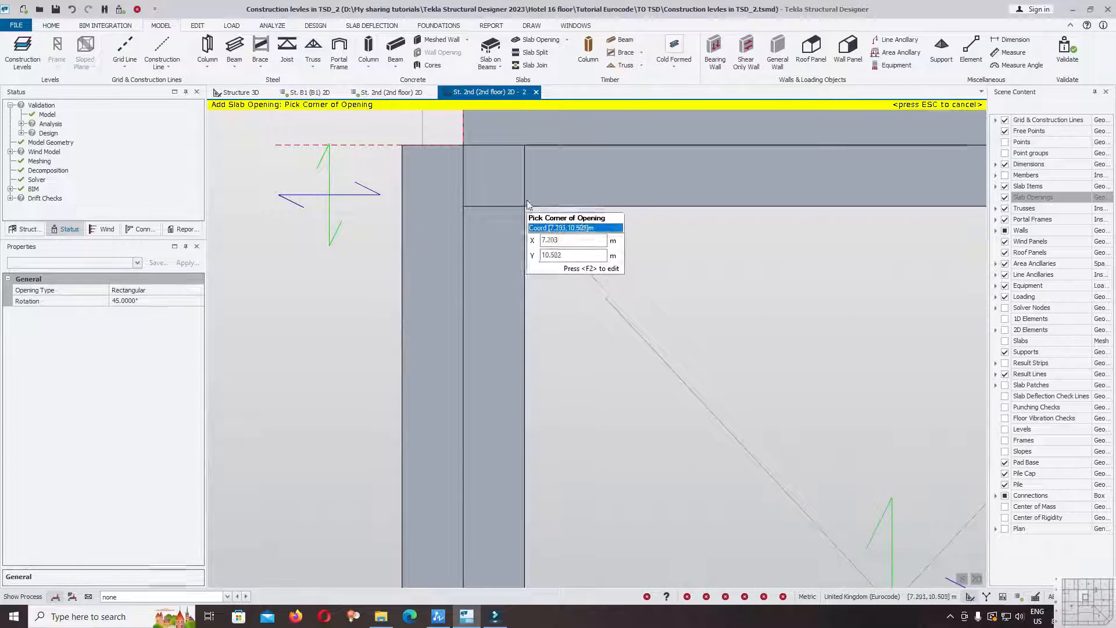
scroll(580, 169, "down", 4)
scroll(686, 226, "up", 3)
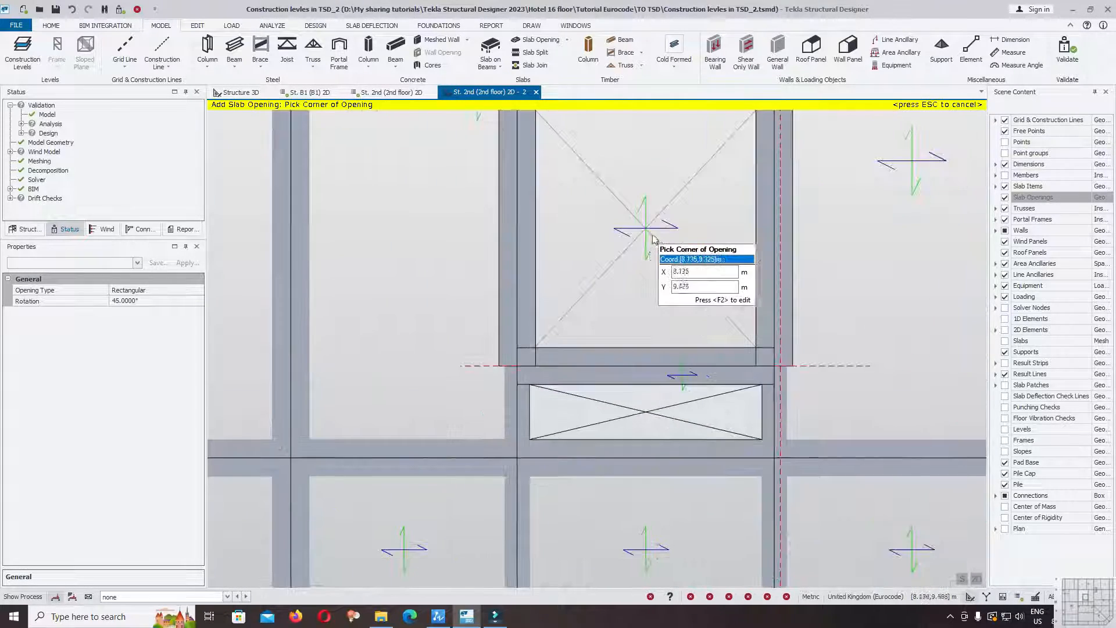
scroll(567, 247, "up", 3)
scroll(550, 212, "down", 3)
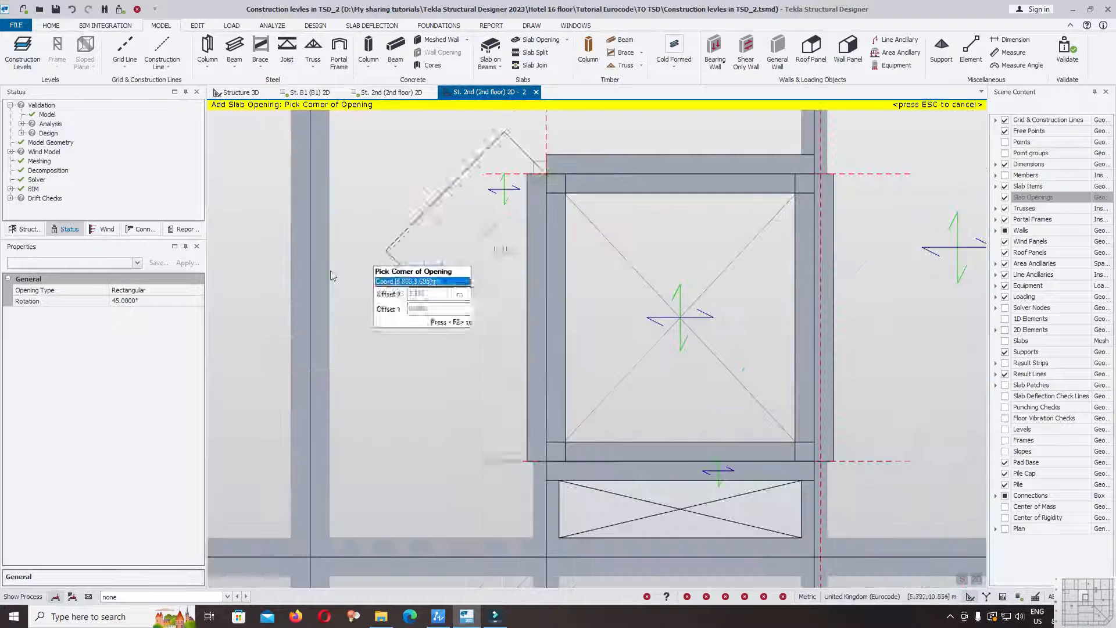
Set the opening rotation to 0° and add a 1.800 by 1.950 m opening inside the lift core, from (7.200, 10.500) to (9.000, 8.550) m
left_click(172, 302)
left_click(171, 301)
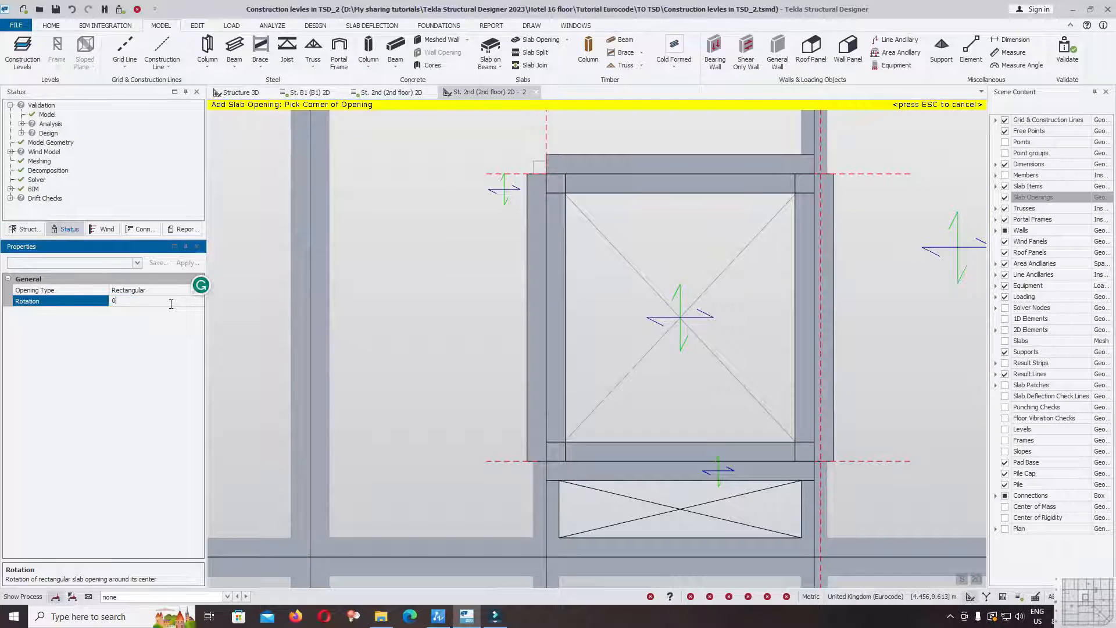
key("Return")
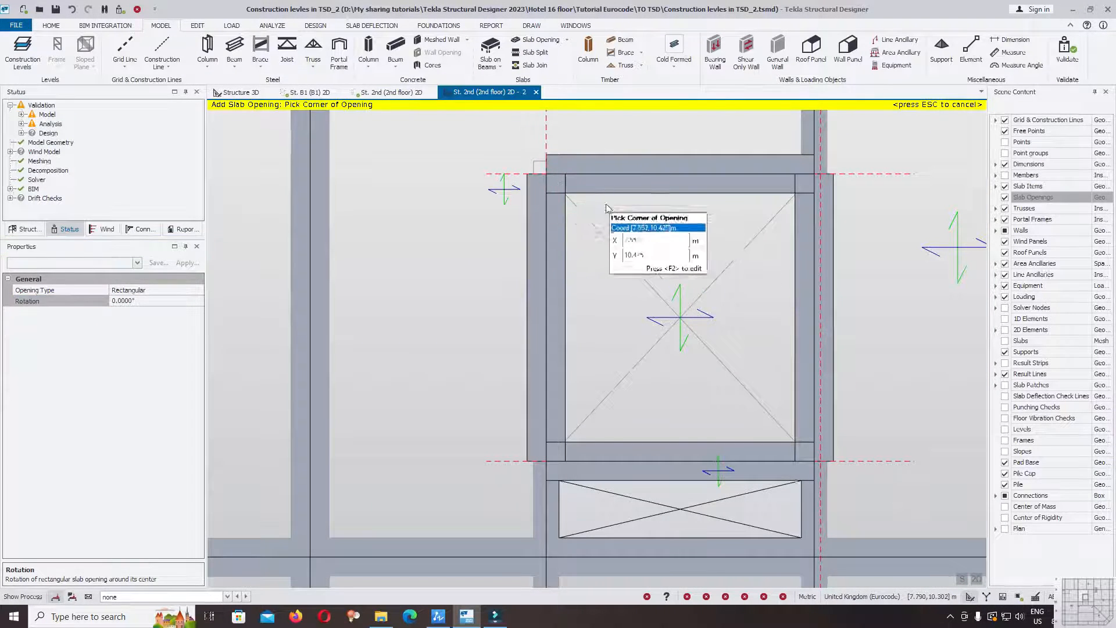
scroll(563, 201, "up", 2)
scroll(562, 201, "up", 2)
scroll(593, 209, "up", 2)
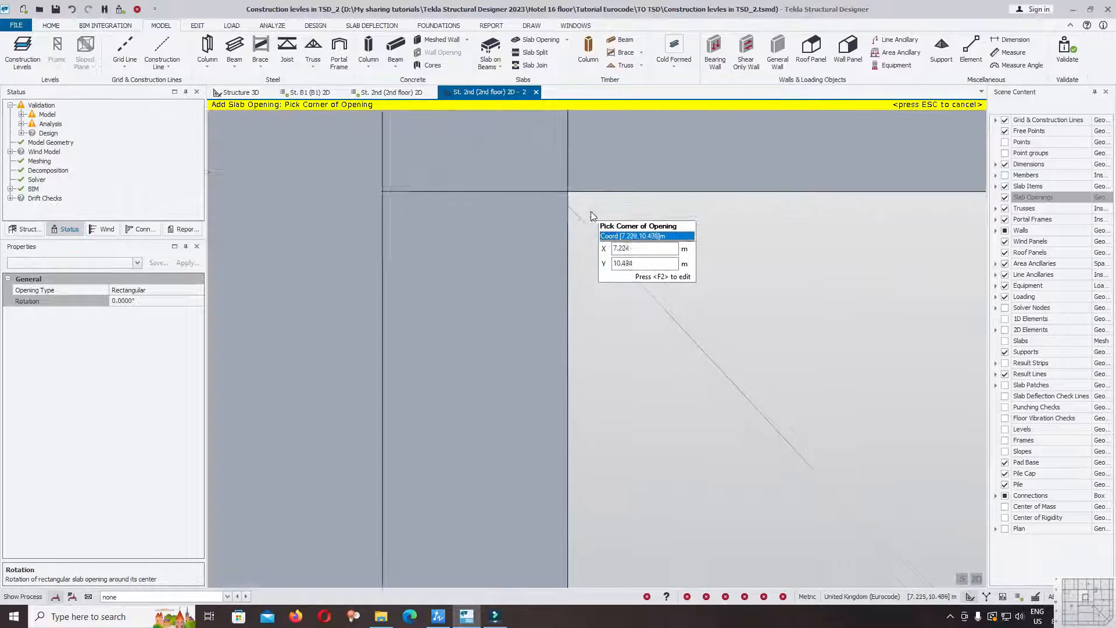
scroll(549, 172, "up", 2)
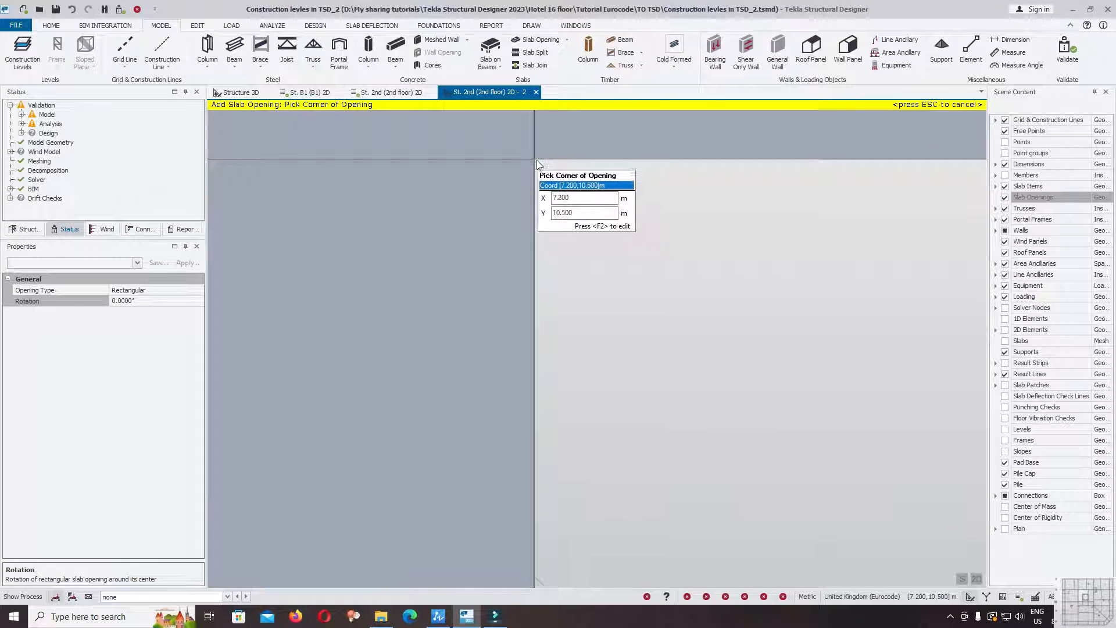
scroll(534, 159, "up", 3)
left_click(542, 158)
scroll(674, 287, "down", 10)
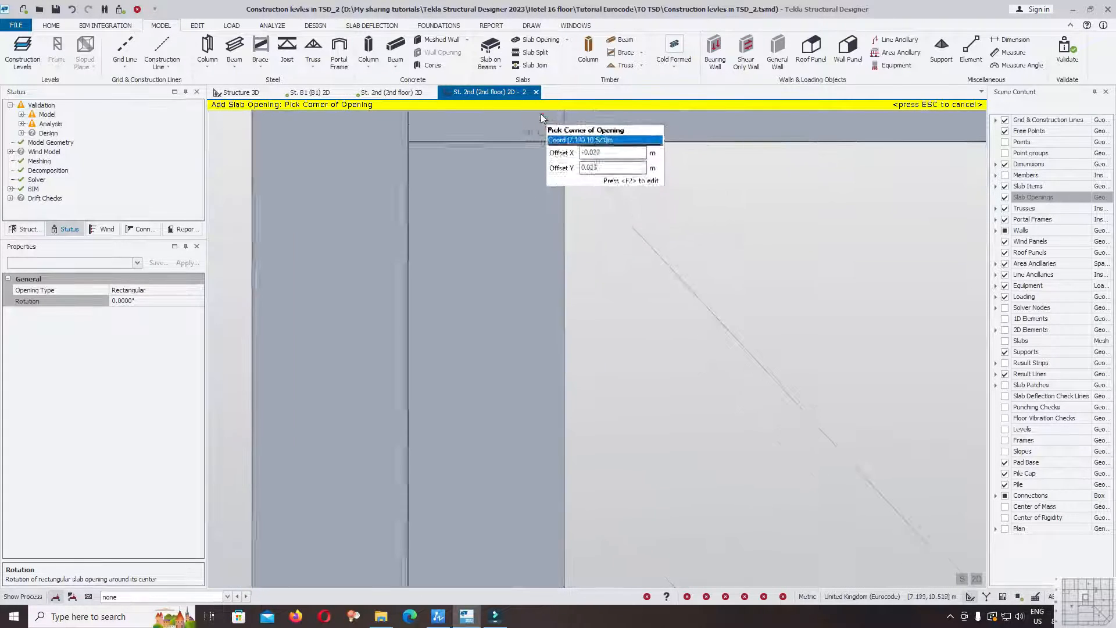
scroll(541, 128, "down", 3)
scroll(889, 459, "up", 5)
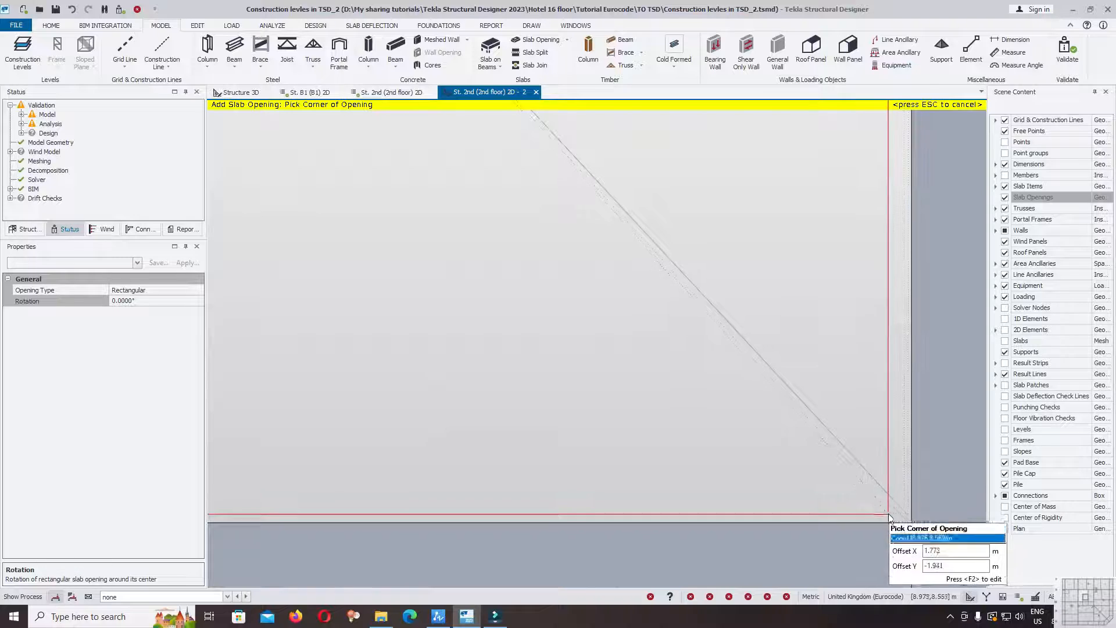
middle_click_drag(888, 515, 760, 381)
scroll(780, 389, "up", 8)
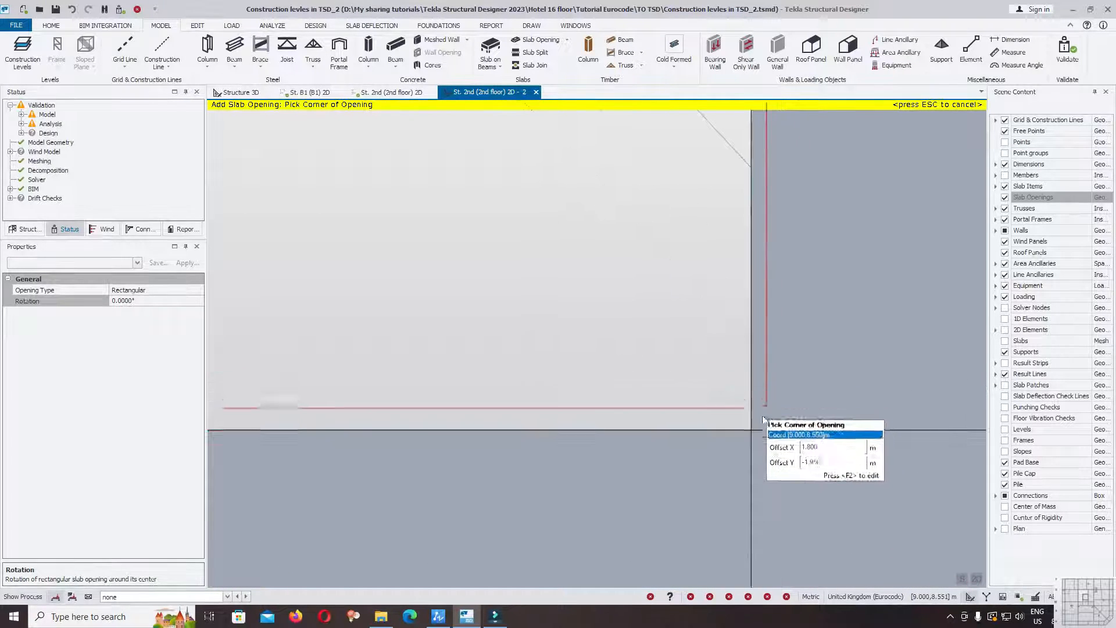
scroll(749, 427, "up", 4)
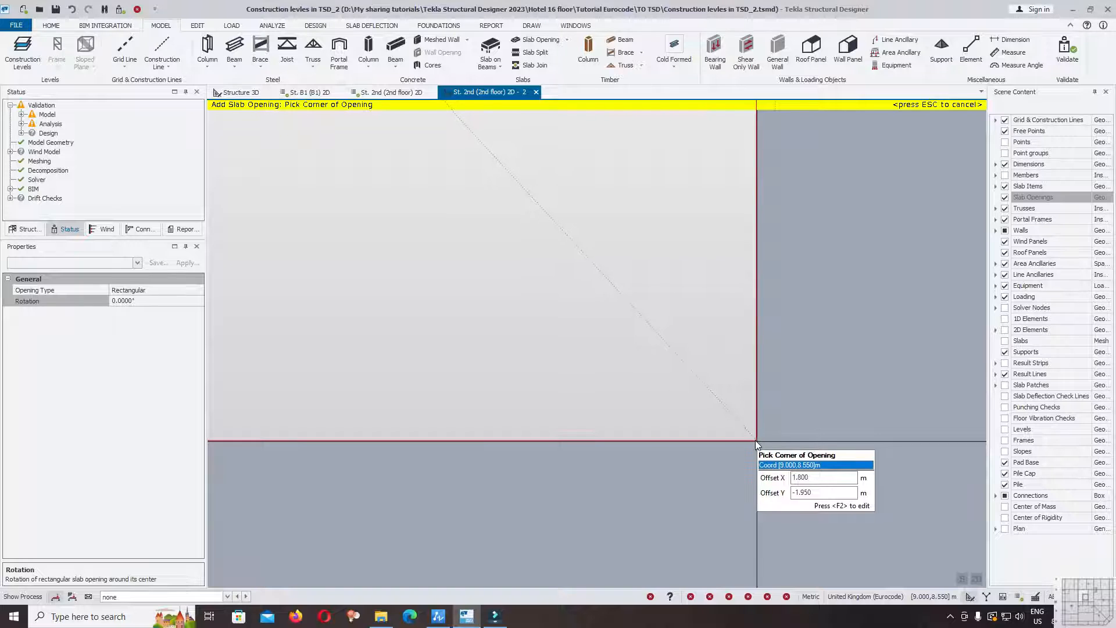
scroll(756, 443, "up", 3)
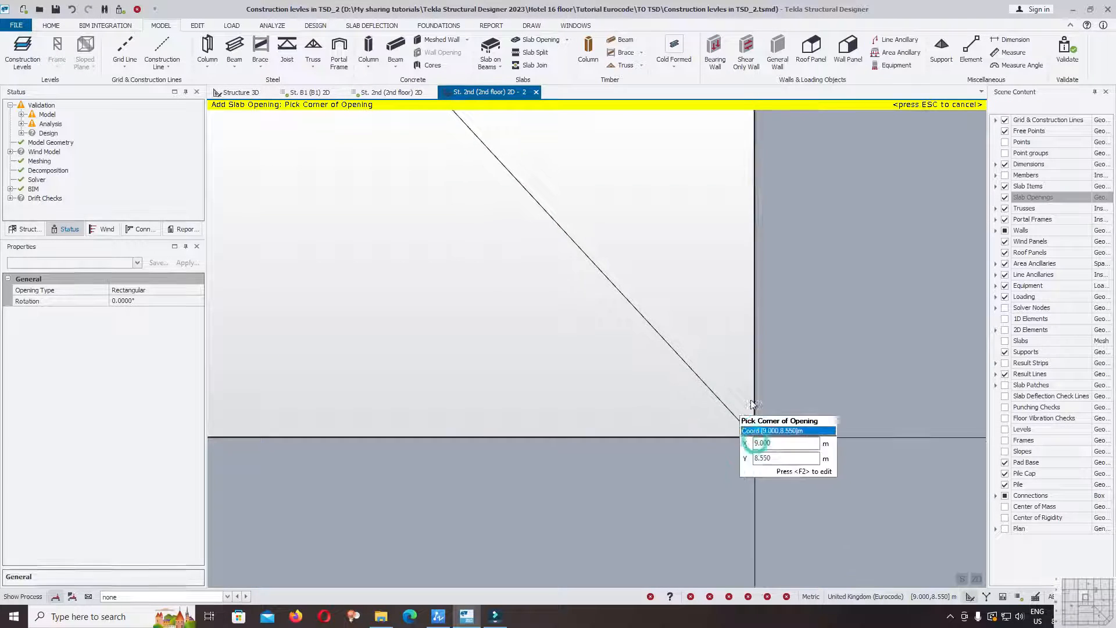
scroll(823, 350, "down", 5)
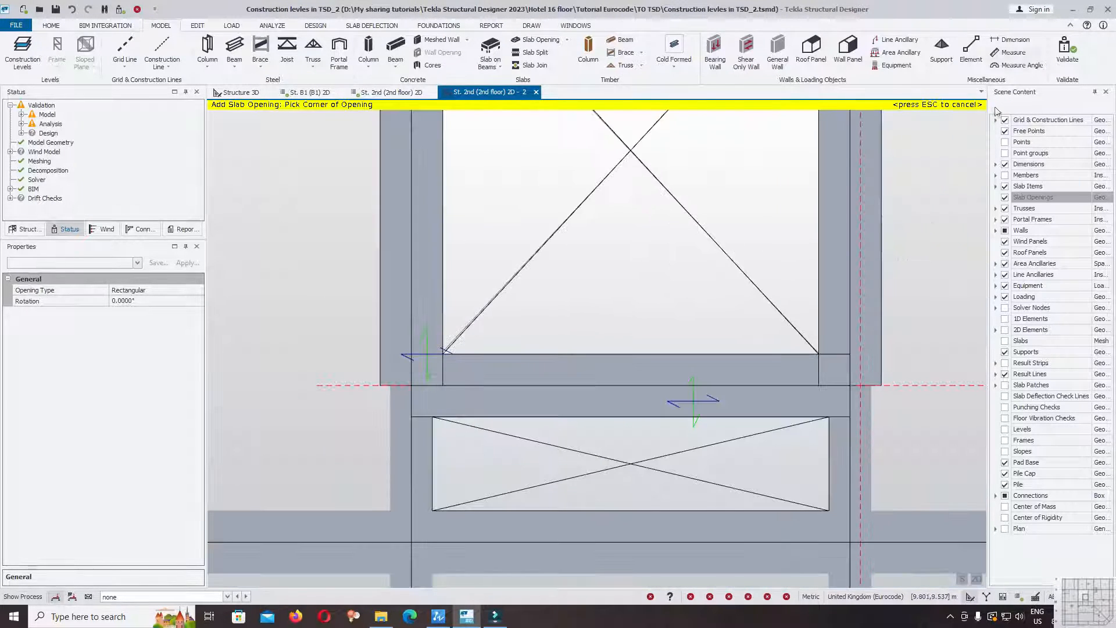
Validate the model with the lift core opening in place and remove that opening again
left_click(1066, 61)
scroll(746, 320, "down", 5)
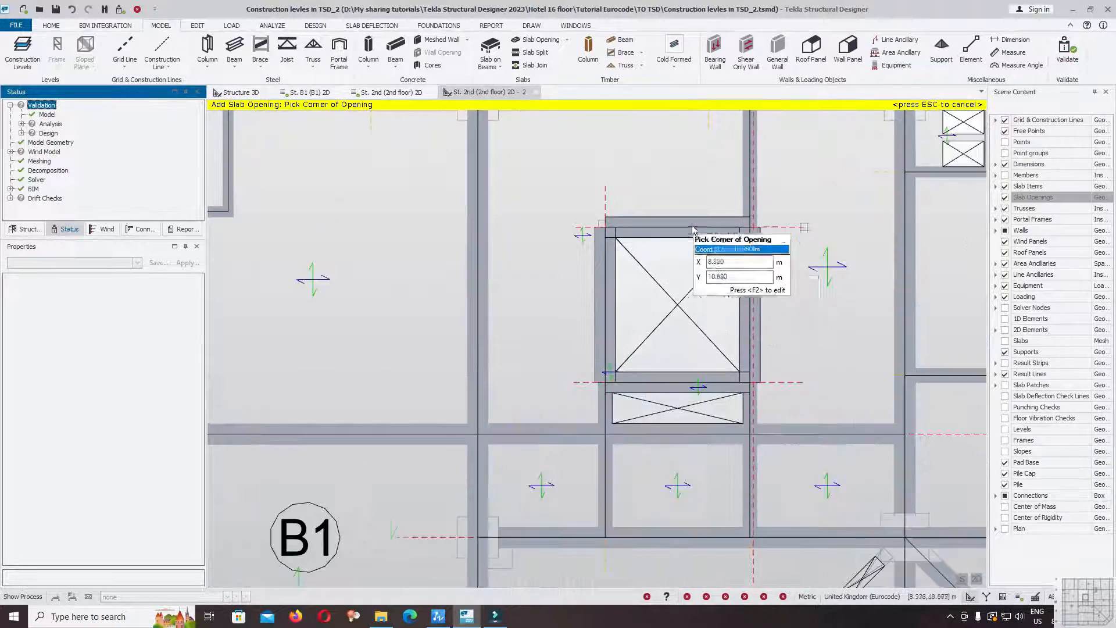
scroll(716, 248, "up", 2)
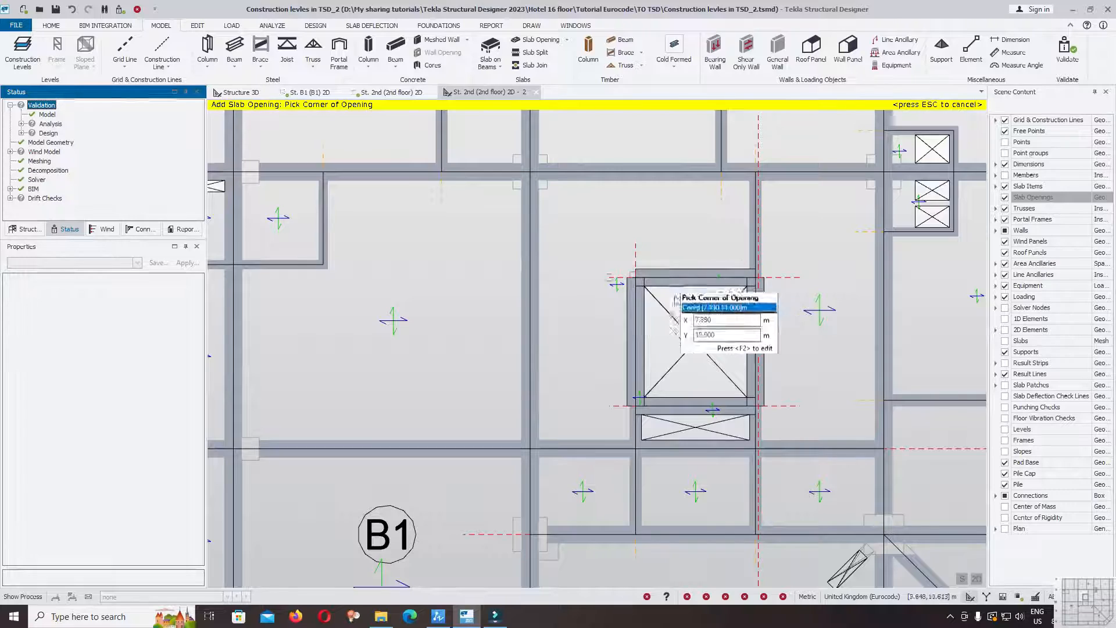
scroll(625, 456, "up", 2)
scroll(722, 386, "down", 3)
scroll(699, 366, "up", 5)
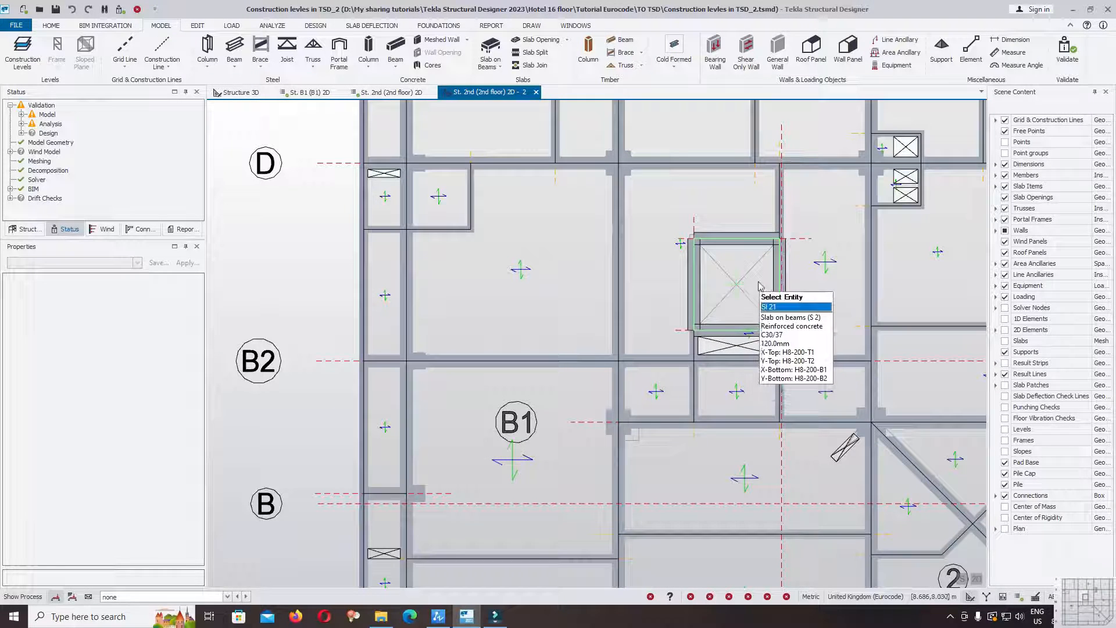
Delete the slab panel inside the lift core together with the larger slab panel wrapping around the core
left_click(749, 319)
scroll(747, 317, "up", 2)
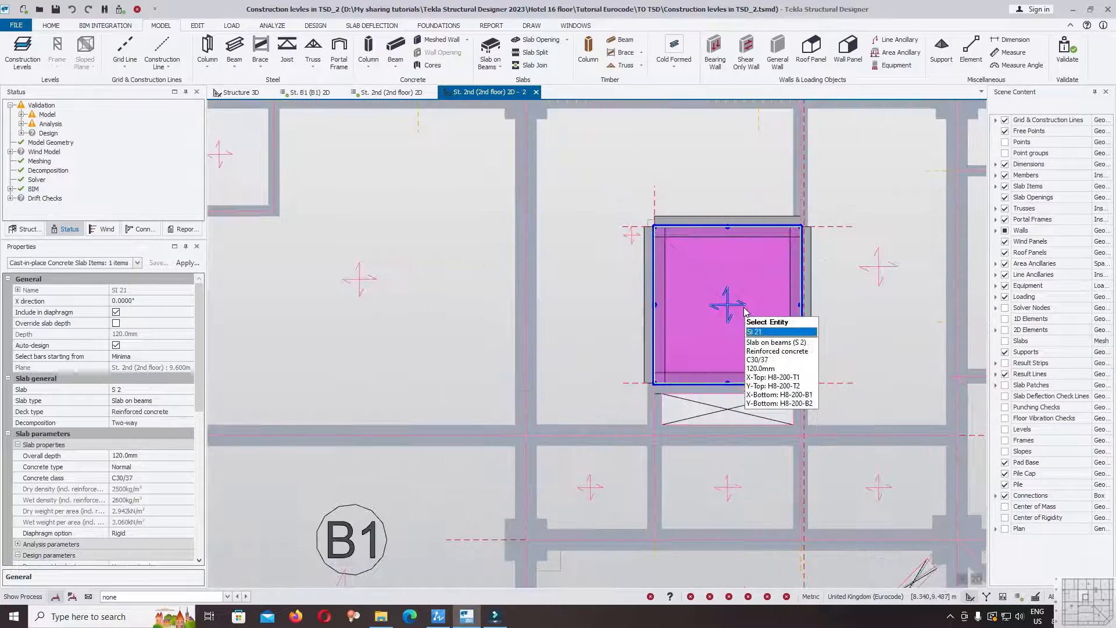
left_click(692, 167, "ctrl")
scroll(738, 314, "down", 3)
scroll(726, 448, "up", 2)
key("Delete")
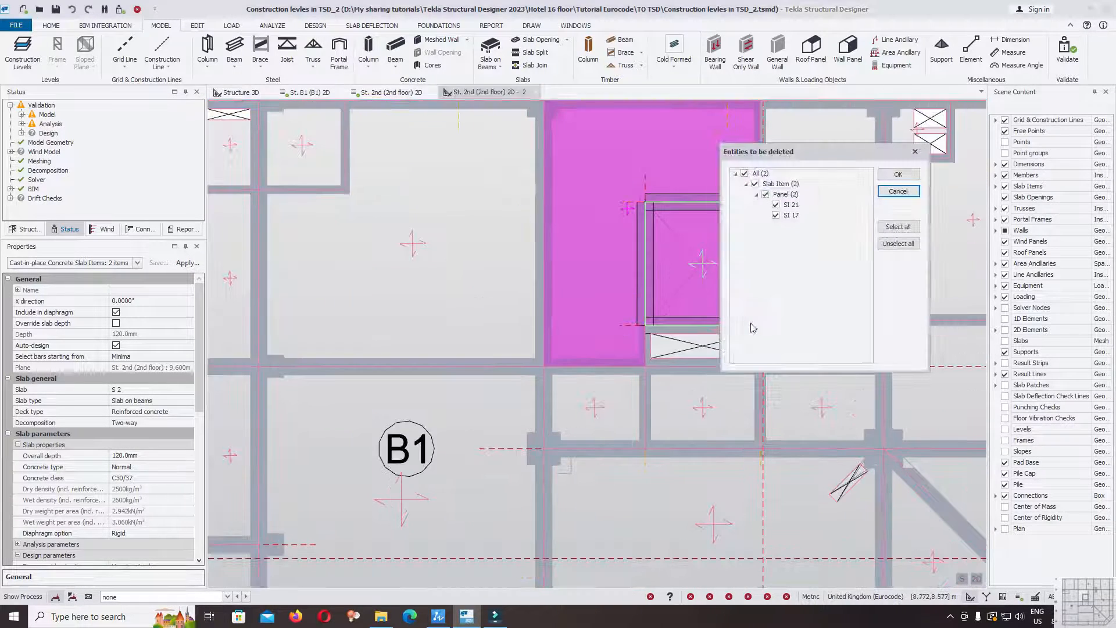
left_click(879, 178)
Delete the rectangular slab opening just below the lift core and the narrow slab panel that contained it
scroll(706, 357, "up", 2)
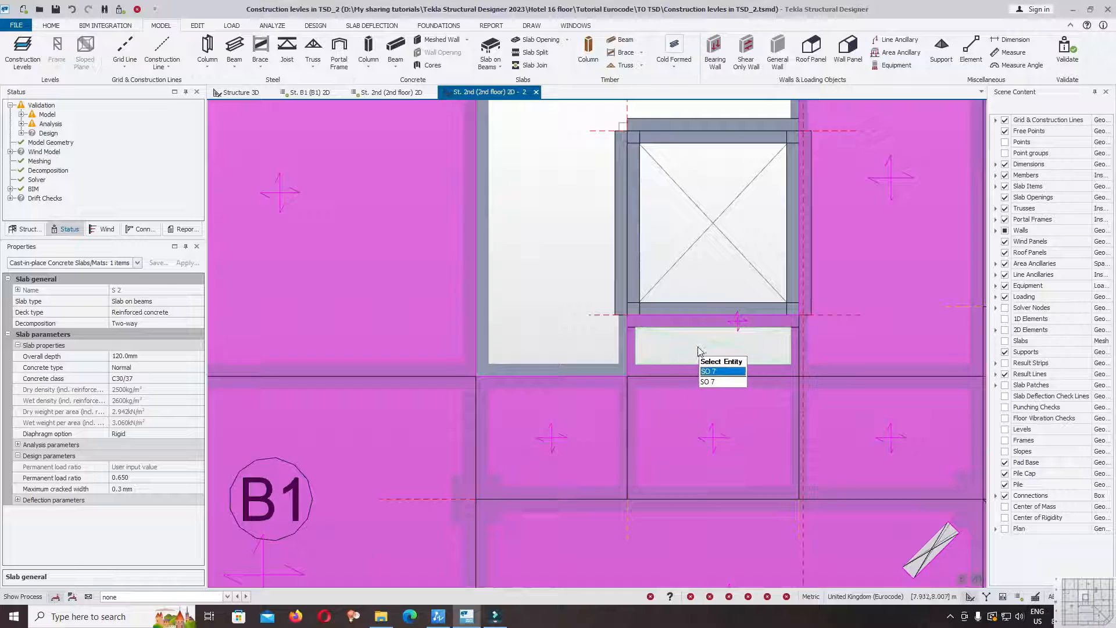
left_click(707, 359)
key("Delete")
left_click(716, 345)
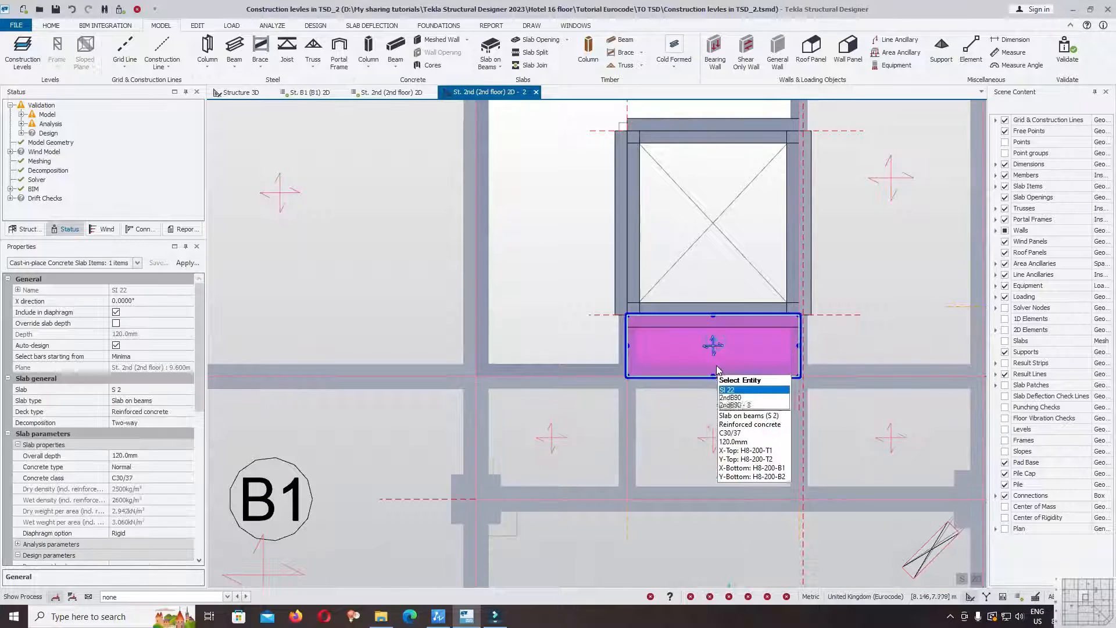
left_click(723, 357)
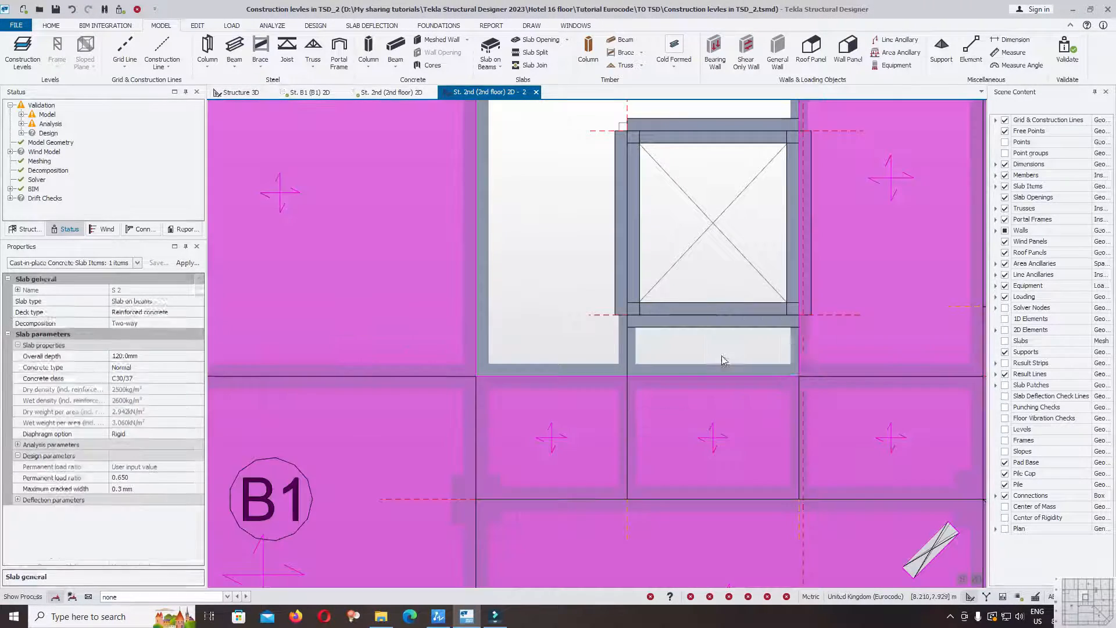
Validate the model and review the whole 2nd floor plan with the slab panels around the lift core removed
scroll(722, 343, "down", 3)
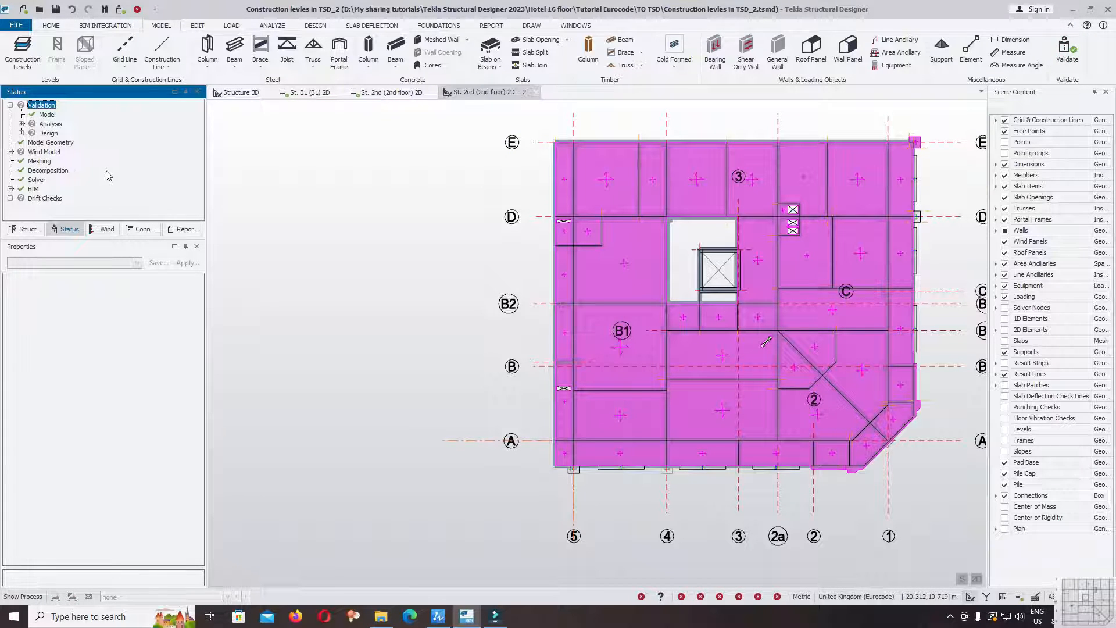
middle_click_drag(785, 244, 737, 267)
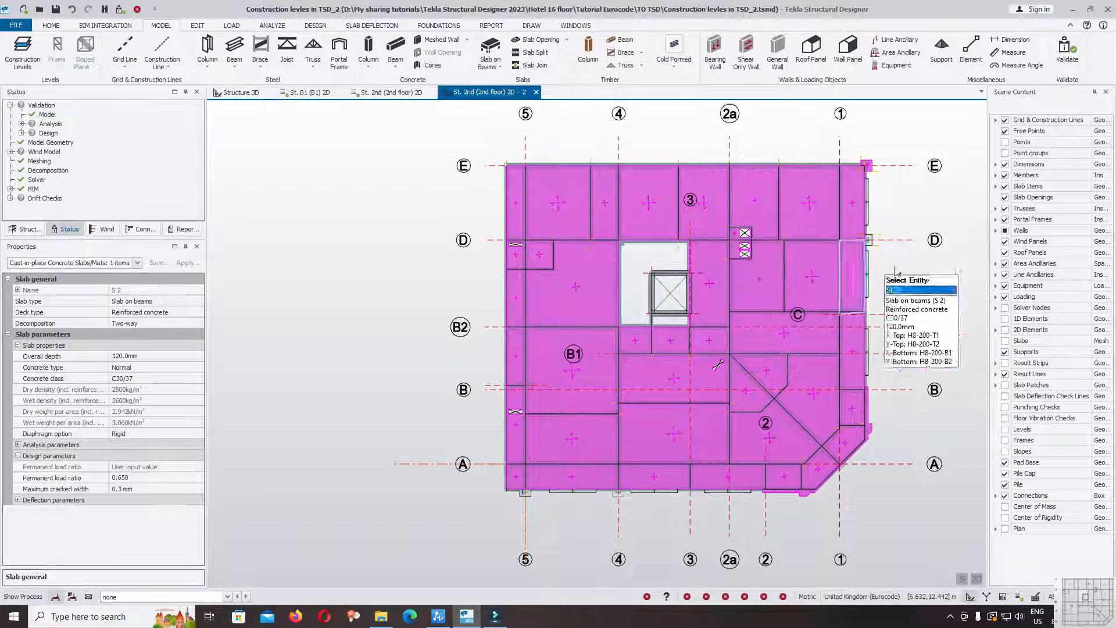
scroll(873, 233, "up", 5)
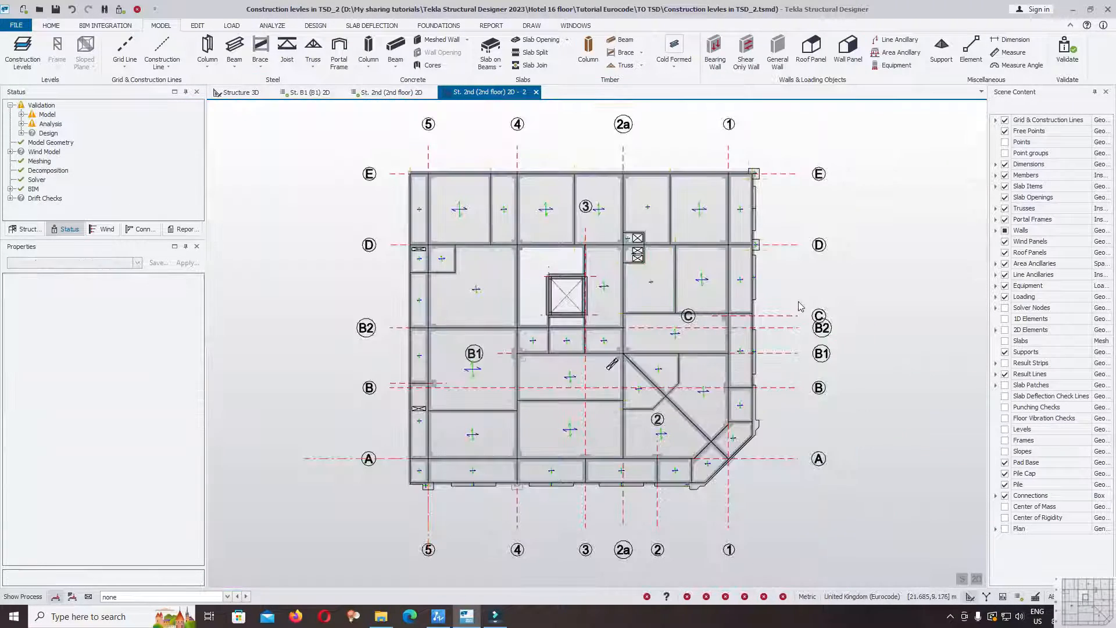
middle_click_drag(911, 343, 869, 295)
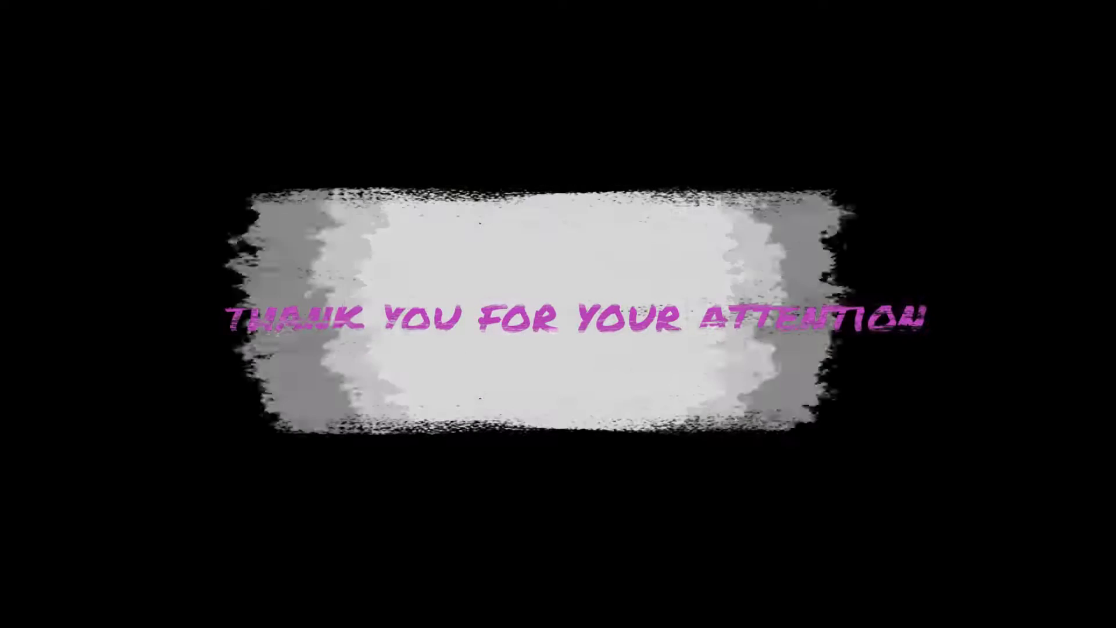